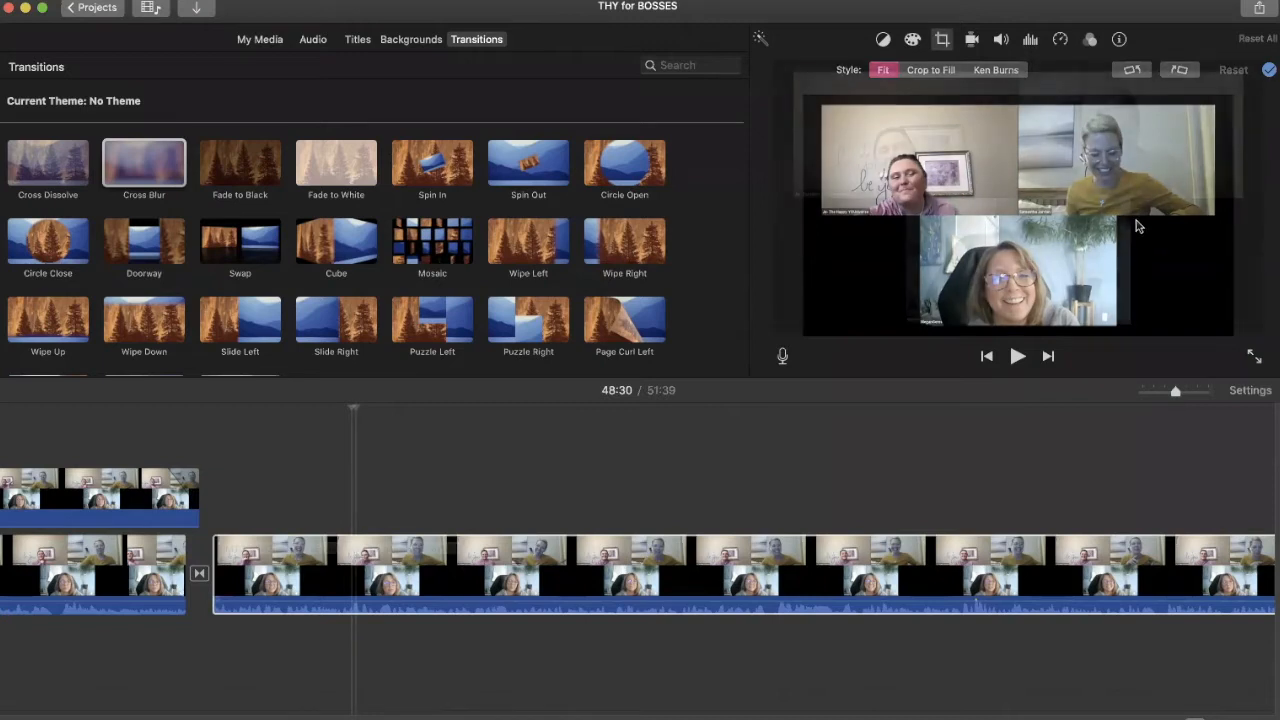
Step: Compare the uncropped gallery clip at 48:30 with the finished picture-in-picture section at 48:18
{"action": "left_click", "coordinate": [358, 557]}
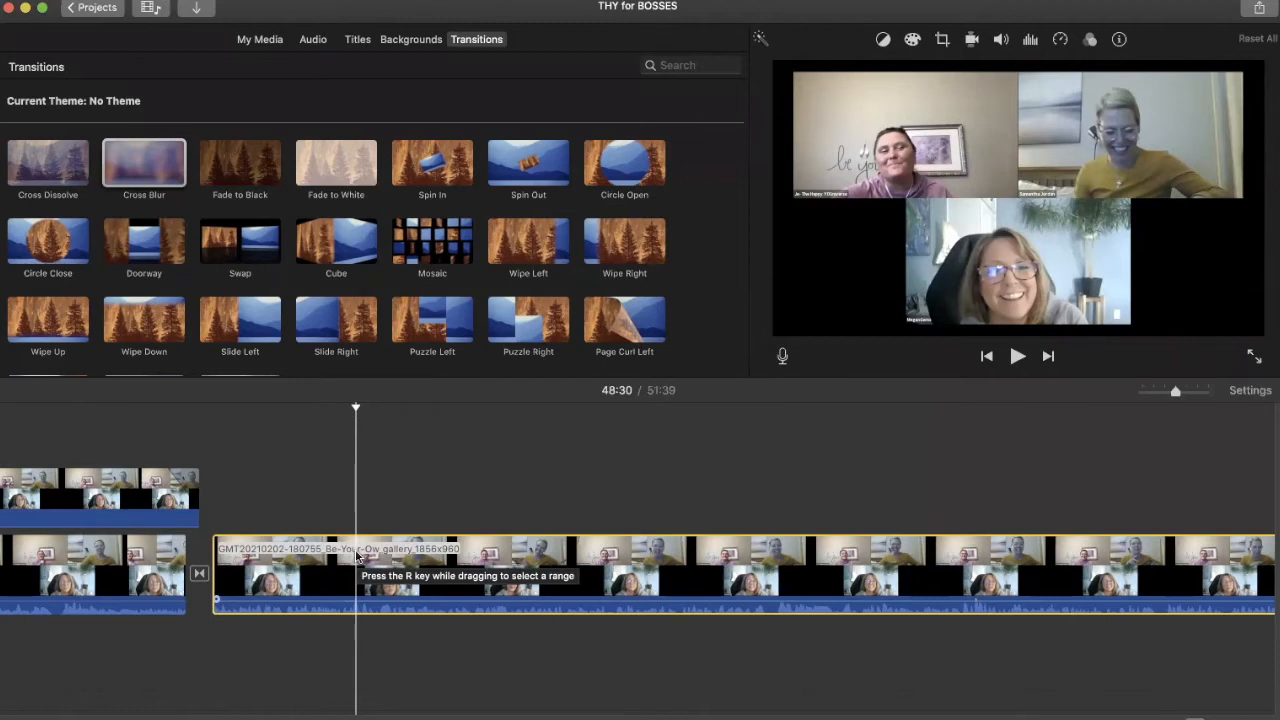
{"action": "left_click", "coordinate": [67, 443]}
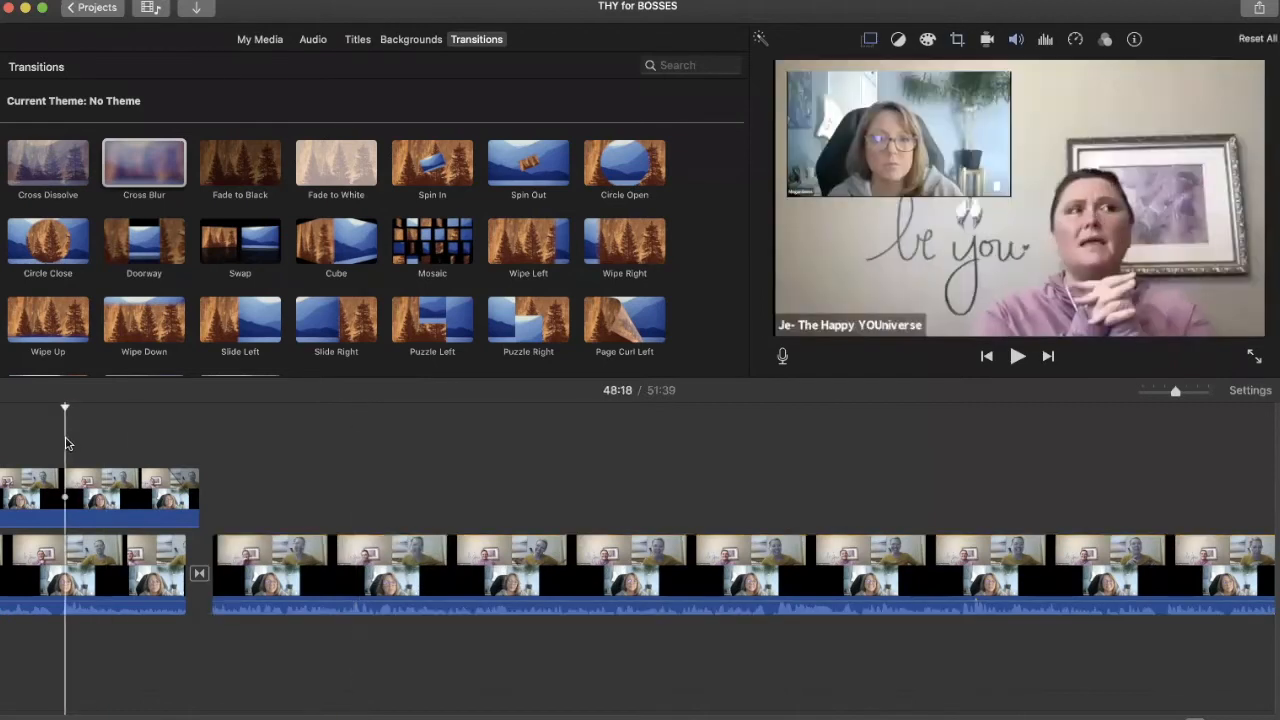
{"action": "left_click", "coordinate": [371, 578]}
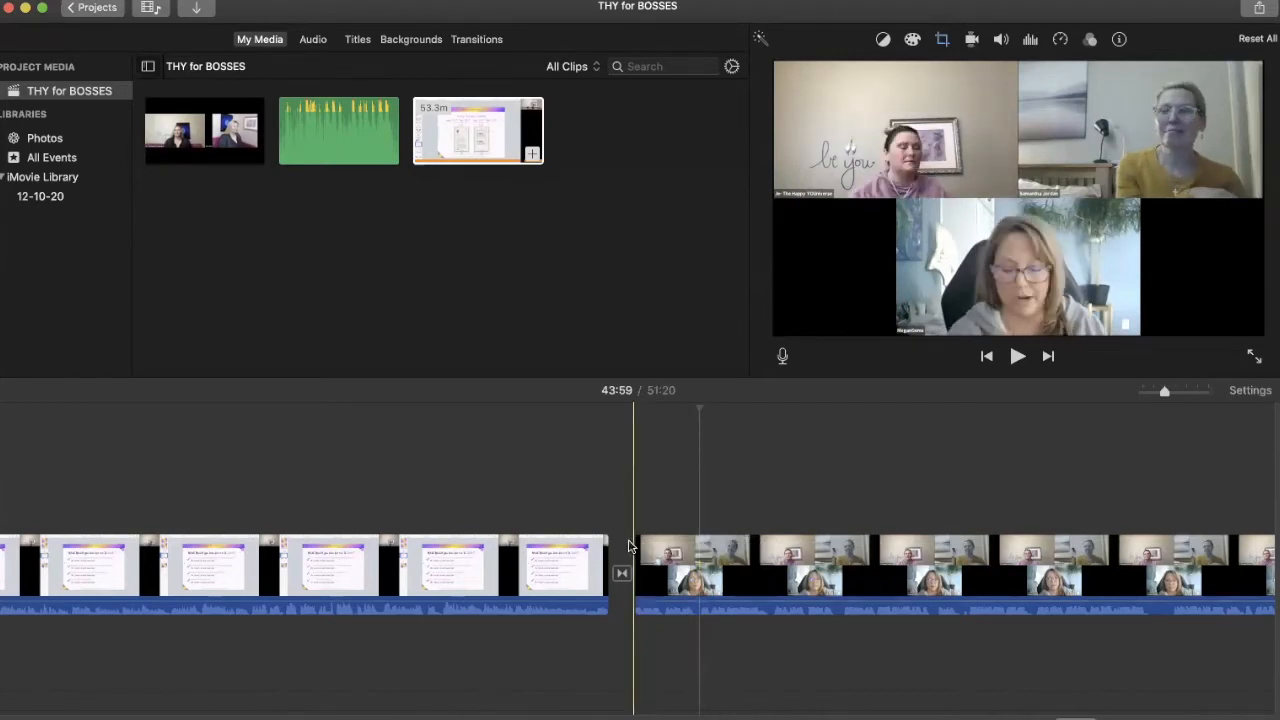
Step: Undo the last timeline edit and split the gallery clip at 44:03
{"action": "key", "text": "super+z"}
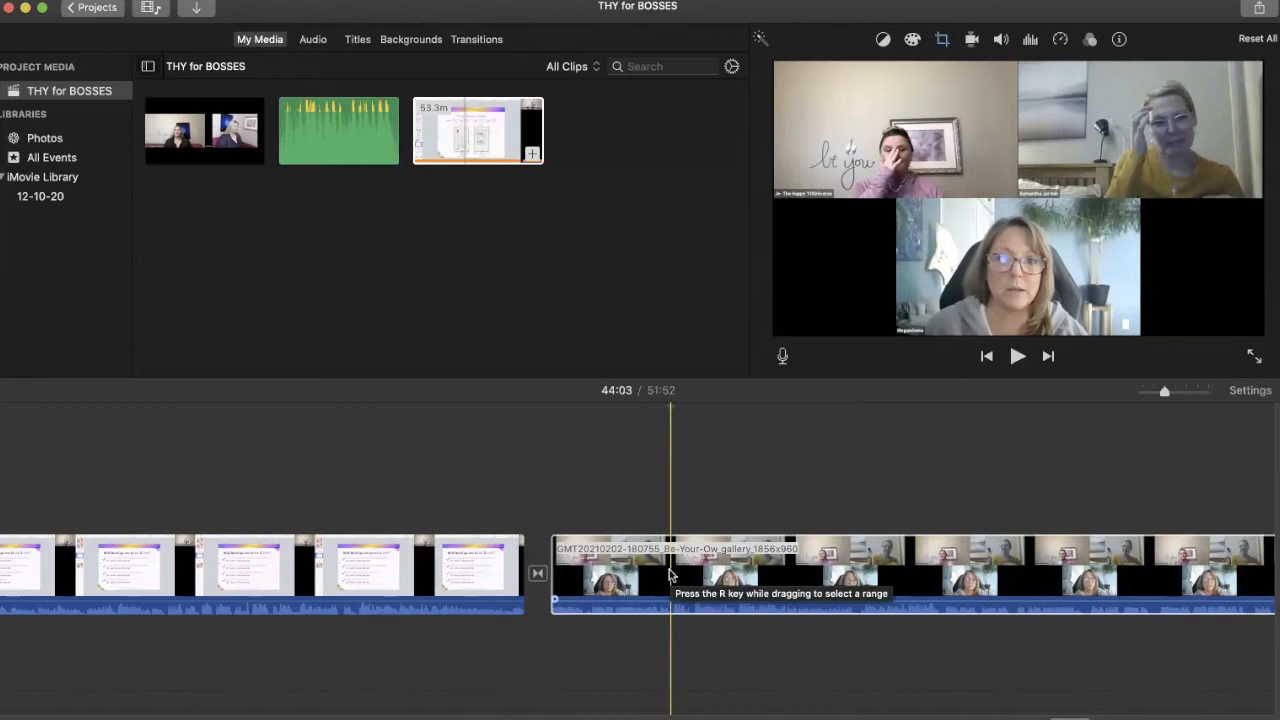
{"action": "right_click", "coordinate": [670, 574]}
{"action": "right_click", "coordinate": [670, 574]}
{"action": "right_click", "coordinate": [670, 574]}
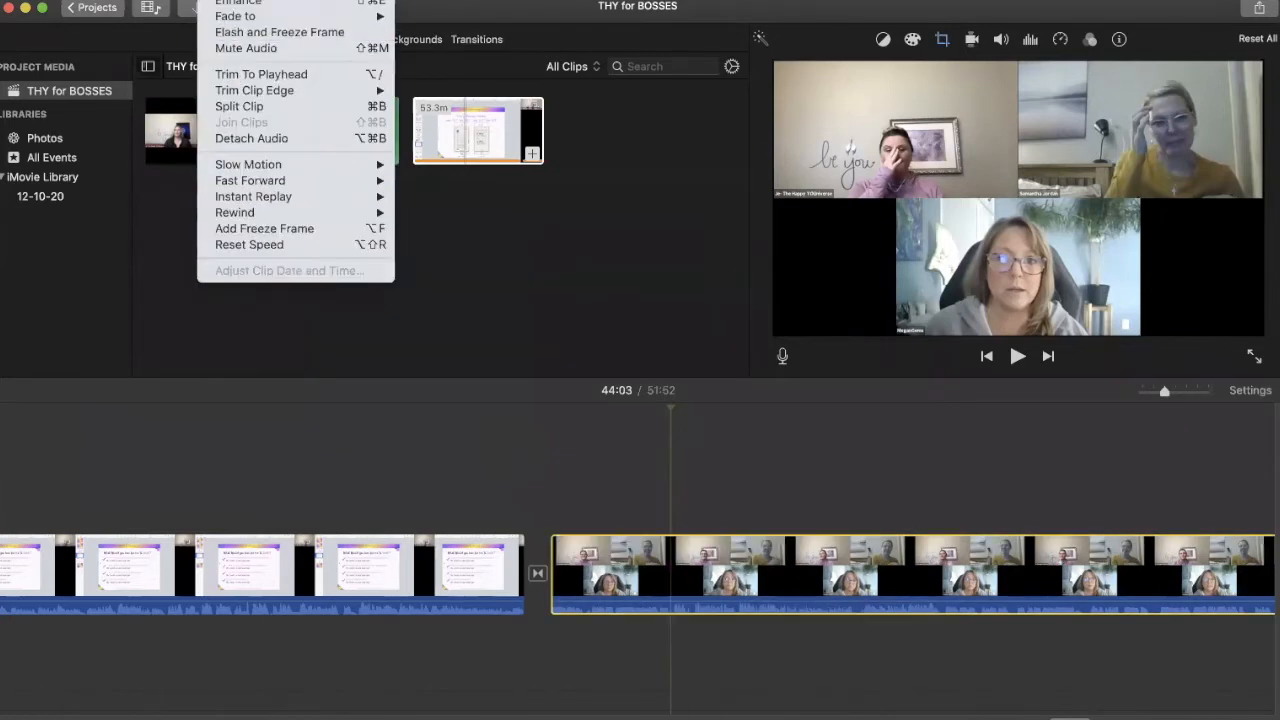
{"action": "left_click", "coordinate": [238, 106]}
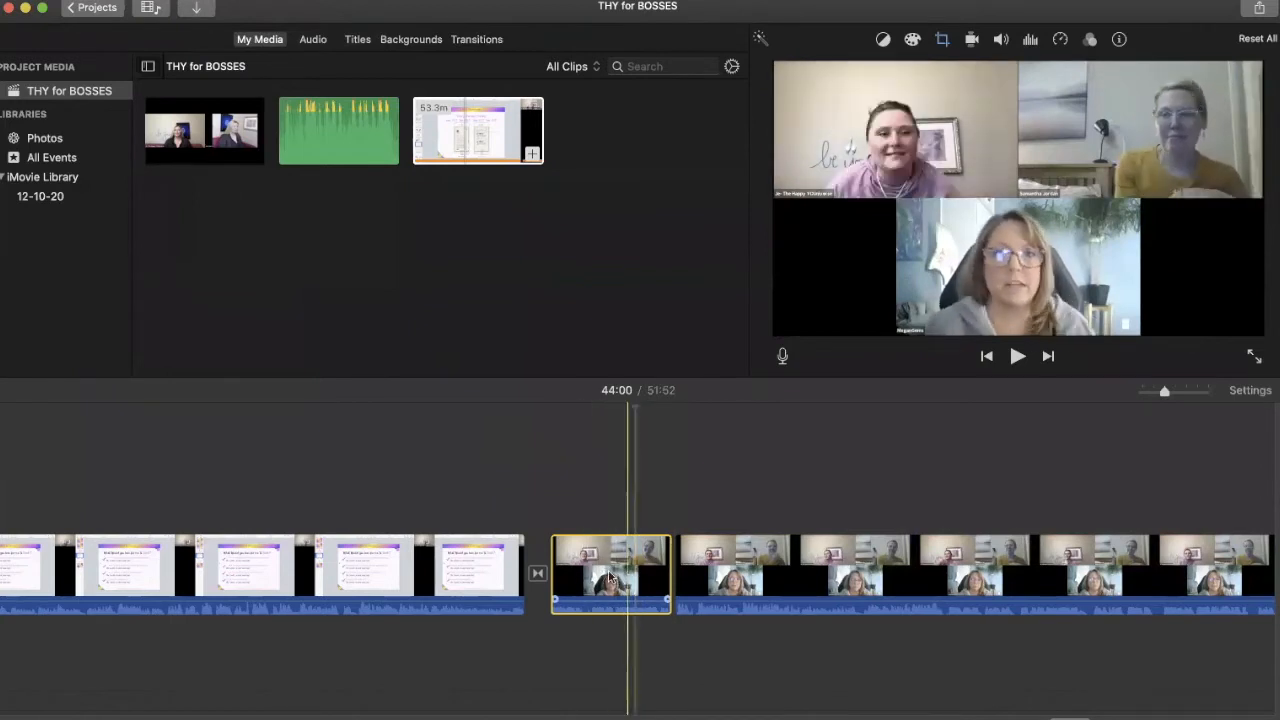
Step: Place a copy of the short split gallery clip above the original as an overlay and set its volume to 0%
{"action": "left_click", "coordinate": [677, 517]}
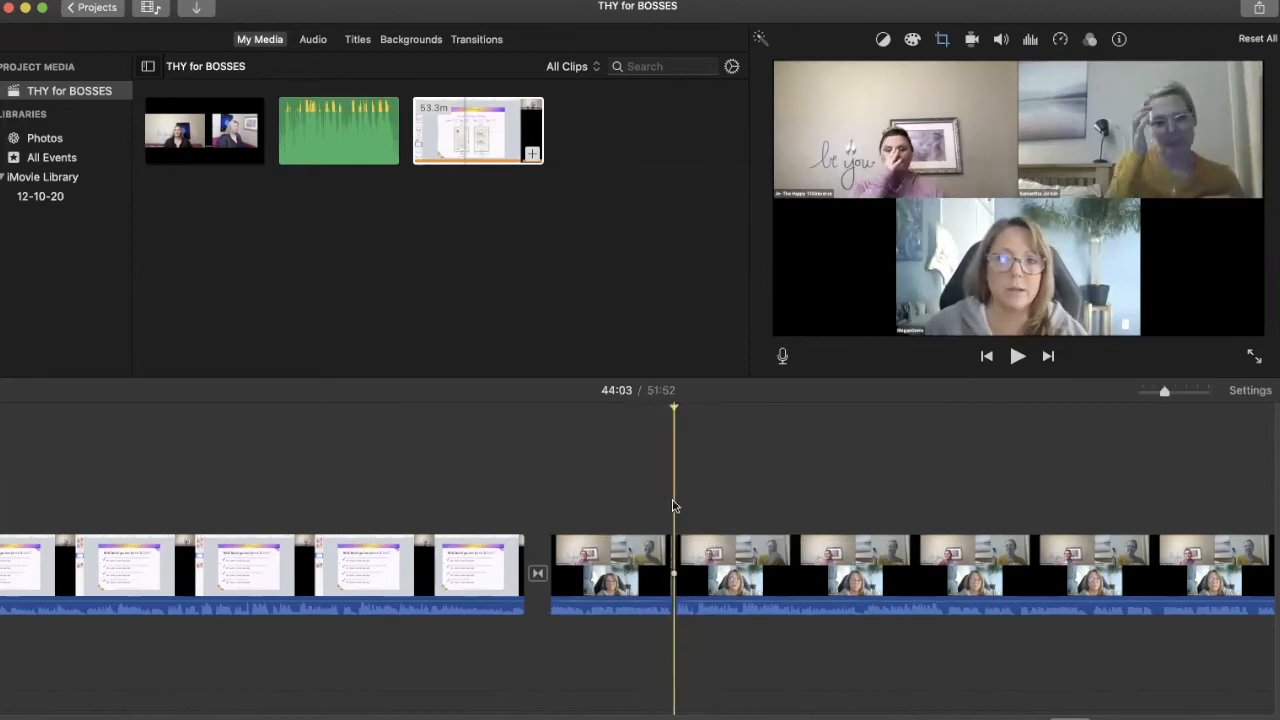
{"action": "key", "text": "super+v"}
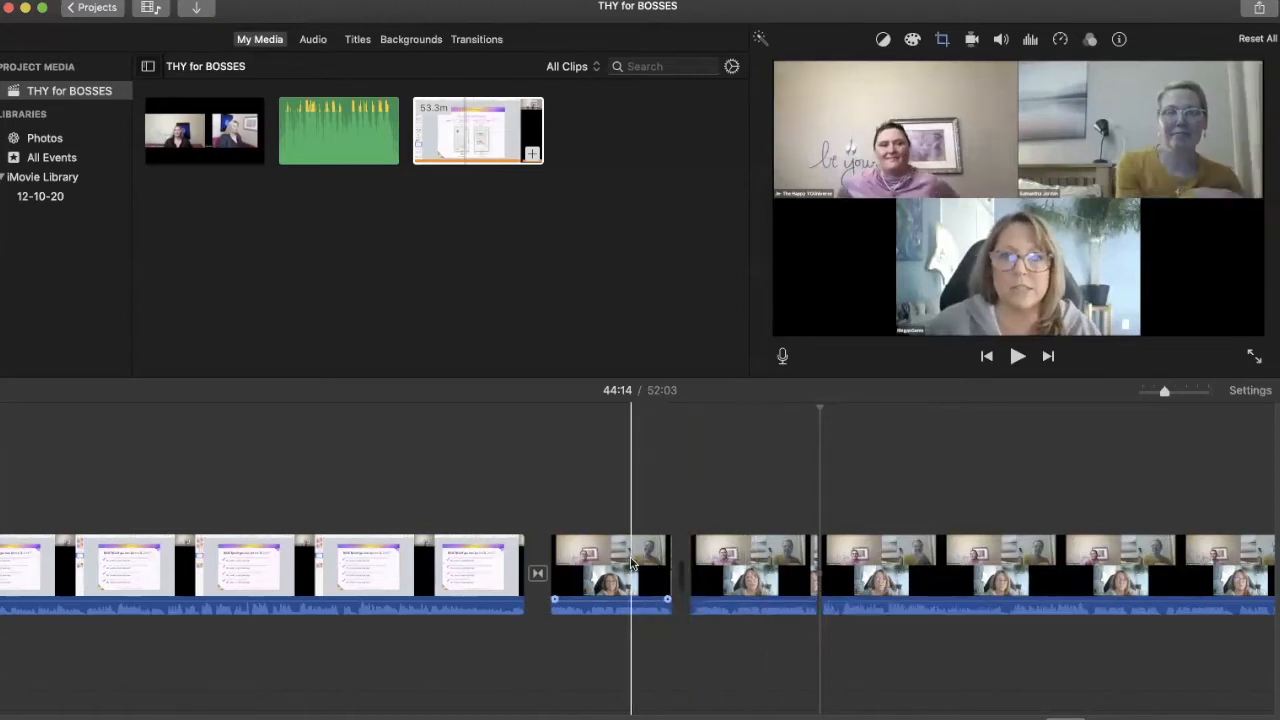
{"action": "left_click", "coordinate": [632, 564]}
{"action": "left_click_drag", "start_coordinate": [632, 564], "coordinate": [640, 487]}
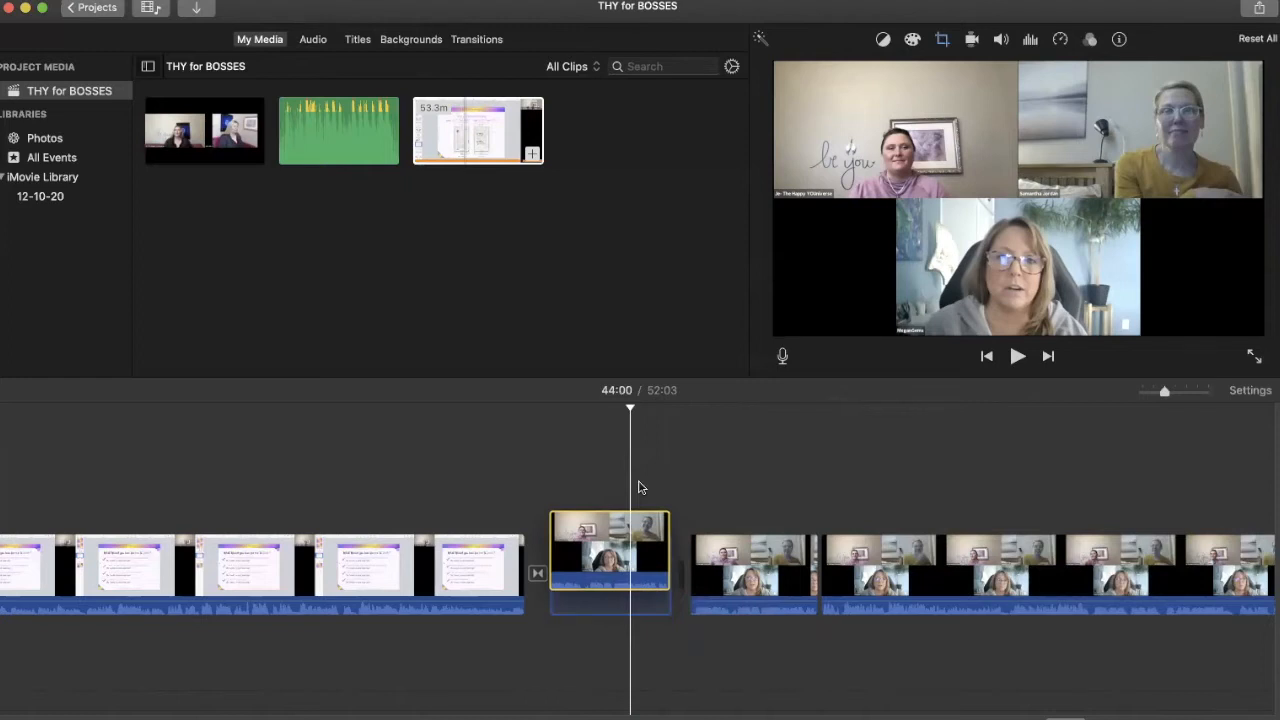
{"action": "left_click_drag", "start_coordinate": [640, 487], "coordinate": [630, 490]}
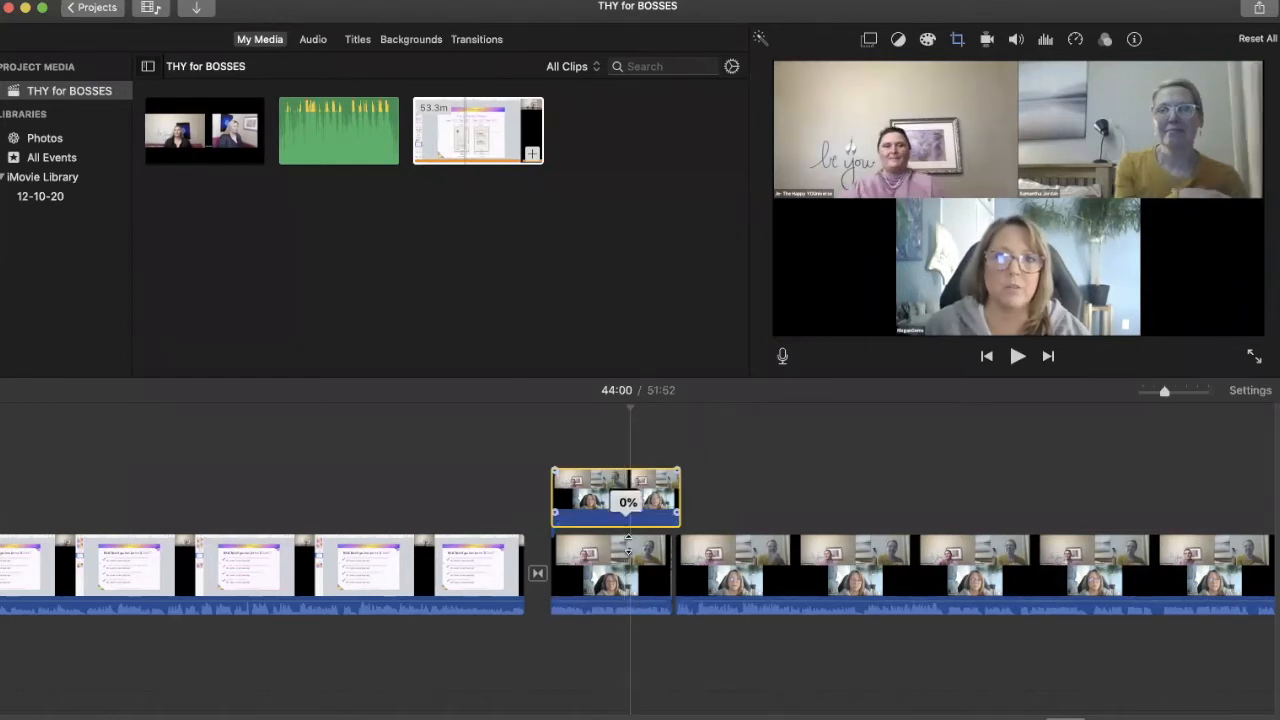
Step: Crop the overlay clip with Crop to Fill so only the bottom participant's video tile fills the frame
{"action": "left_click", "coordinate": [632, 487]}
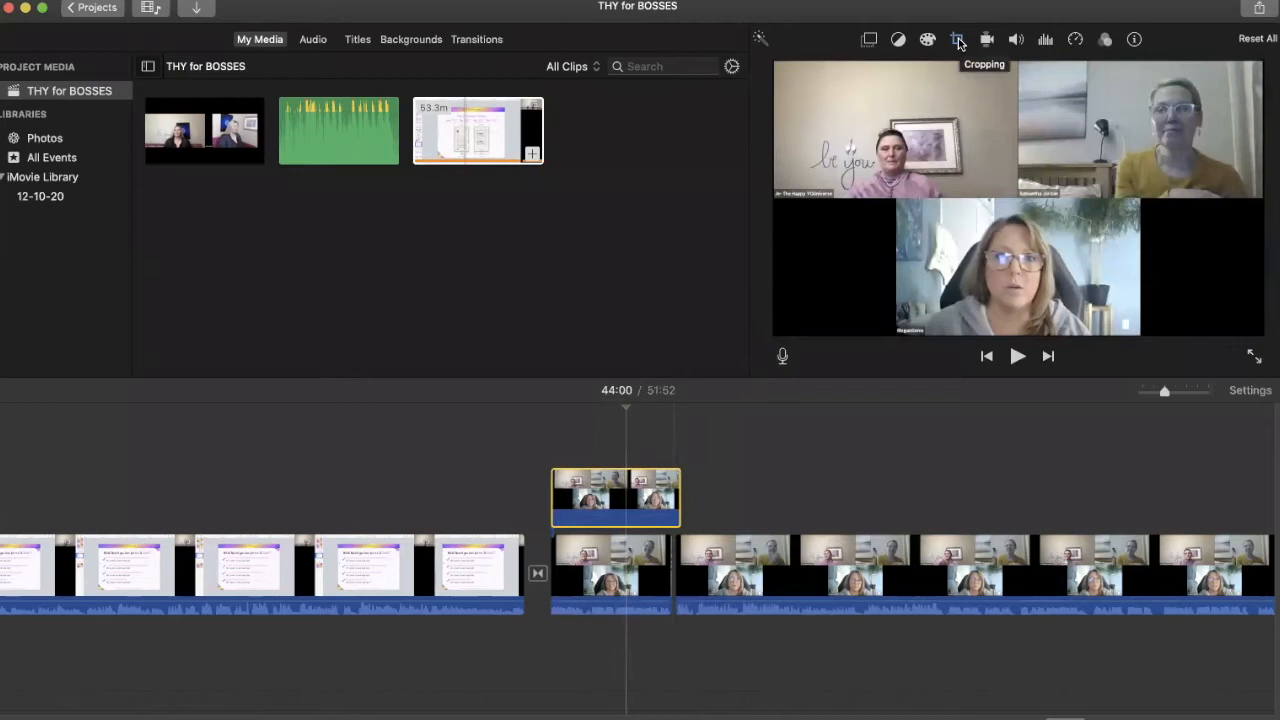
{"action": "left_click", "coordinate": [958, 40]}
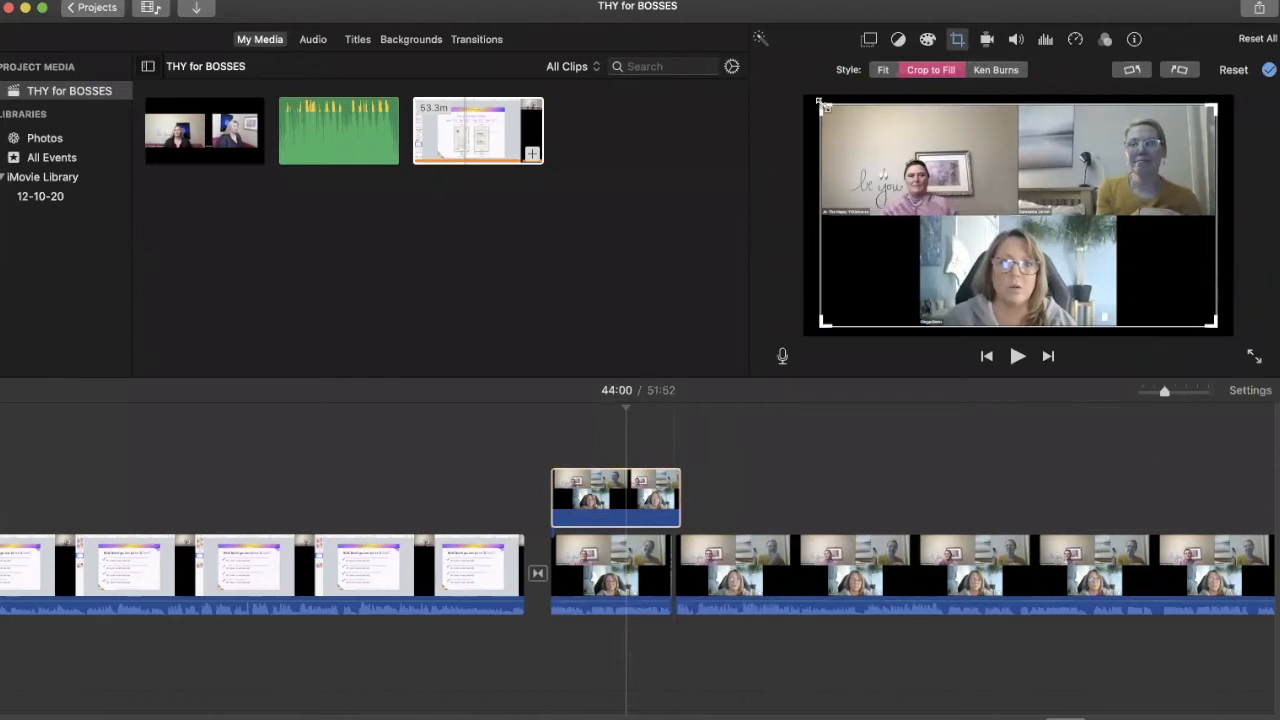
{"action": "left_click_drag", "start_coordinate": [822, 105], "coordinate": [1029, 215]}
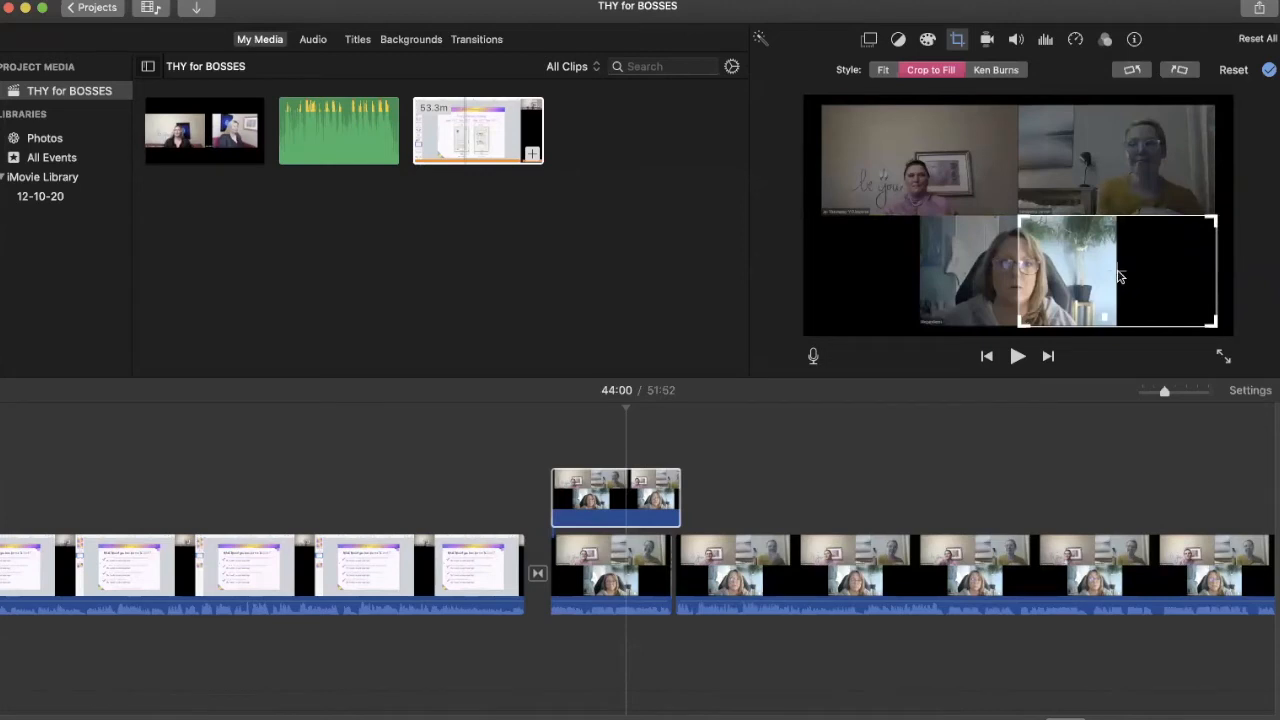
{"action": "left_click_drag", "start_coordinate": [1121, 276], "coordinate": [1019, 279]}
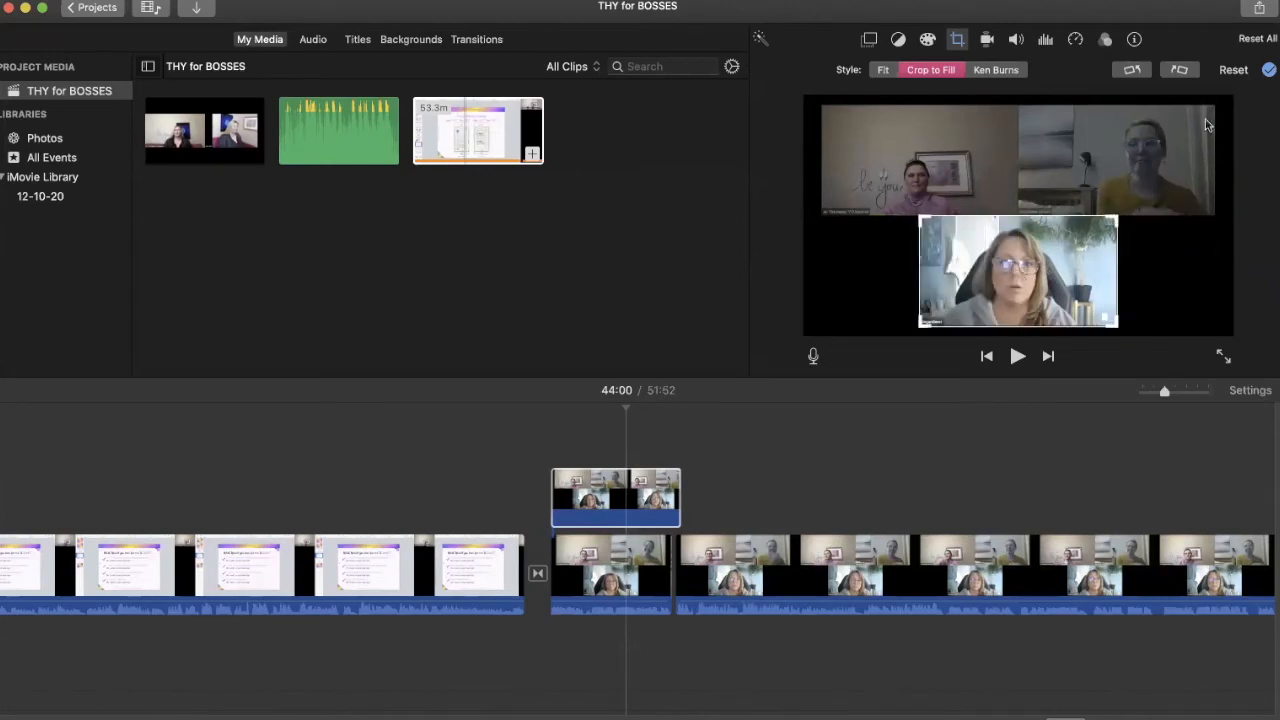
{"action": "left_click", "coordinate": [1269, 69]}
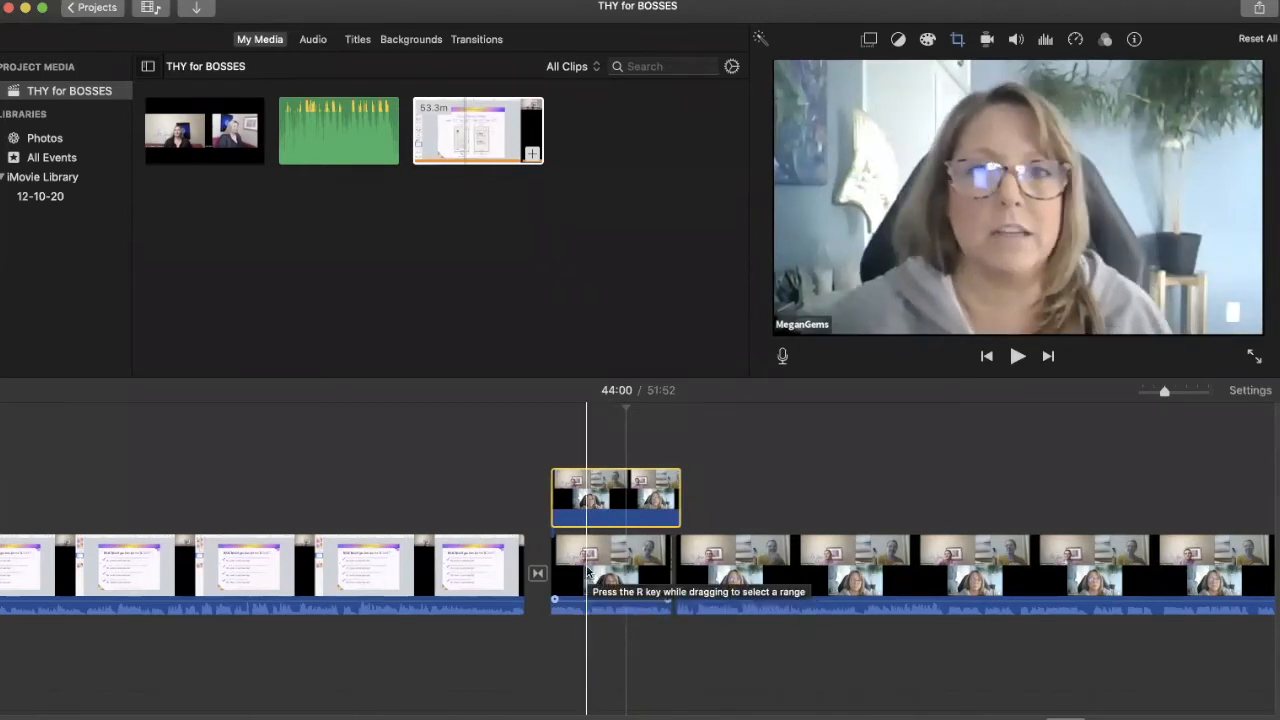
Step: Change the overlay clip's video overlay mode from Cutaway to Picture in Picture
{"action": "left_click", "coordinate": [585, 500]}
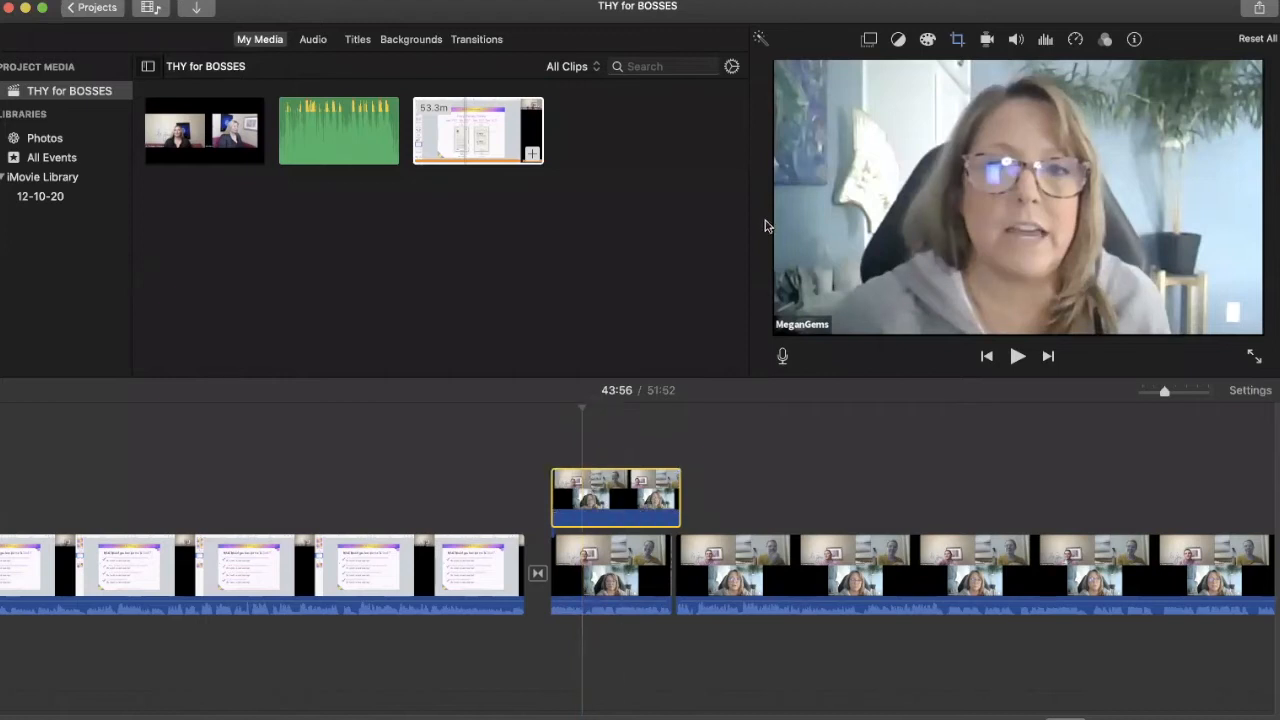
{"action": "left_click", "coordinate": [869, 40]}
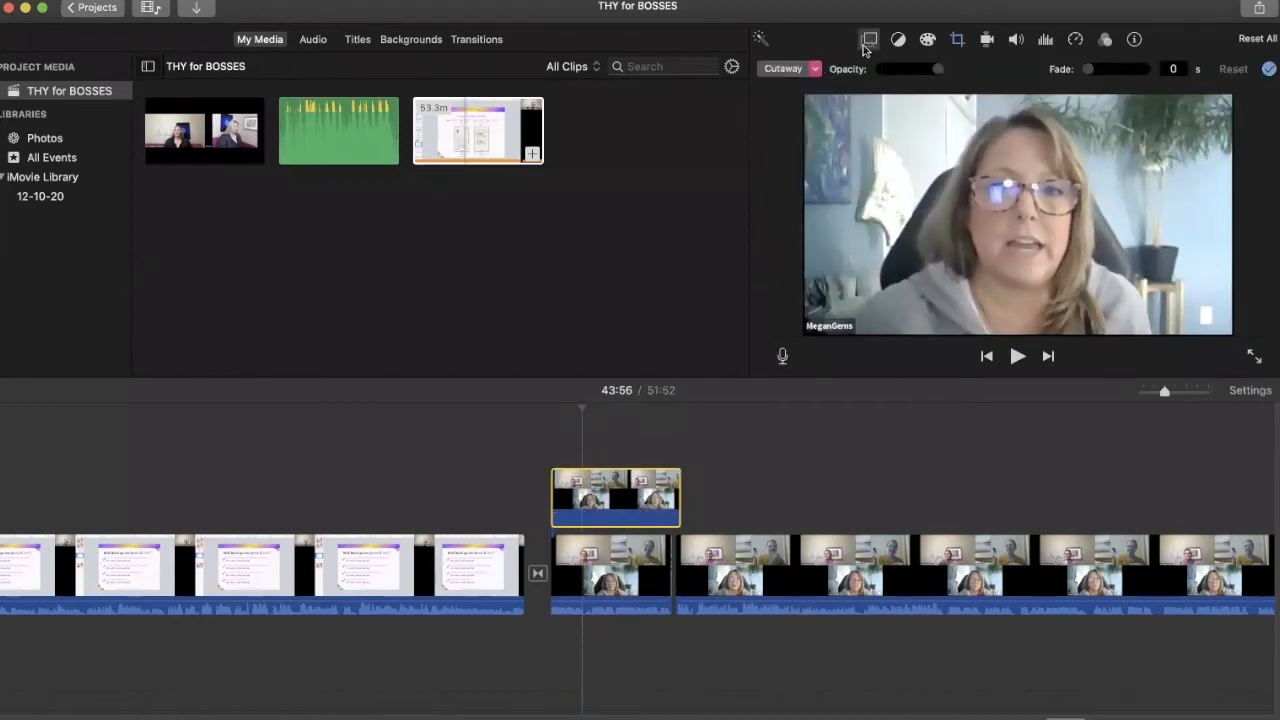
{"action": "left_click", "coordinate": [814, 72]}
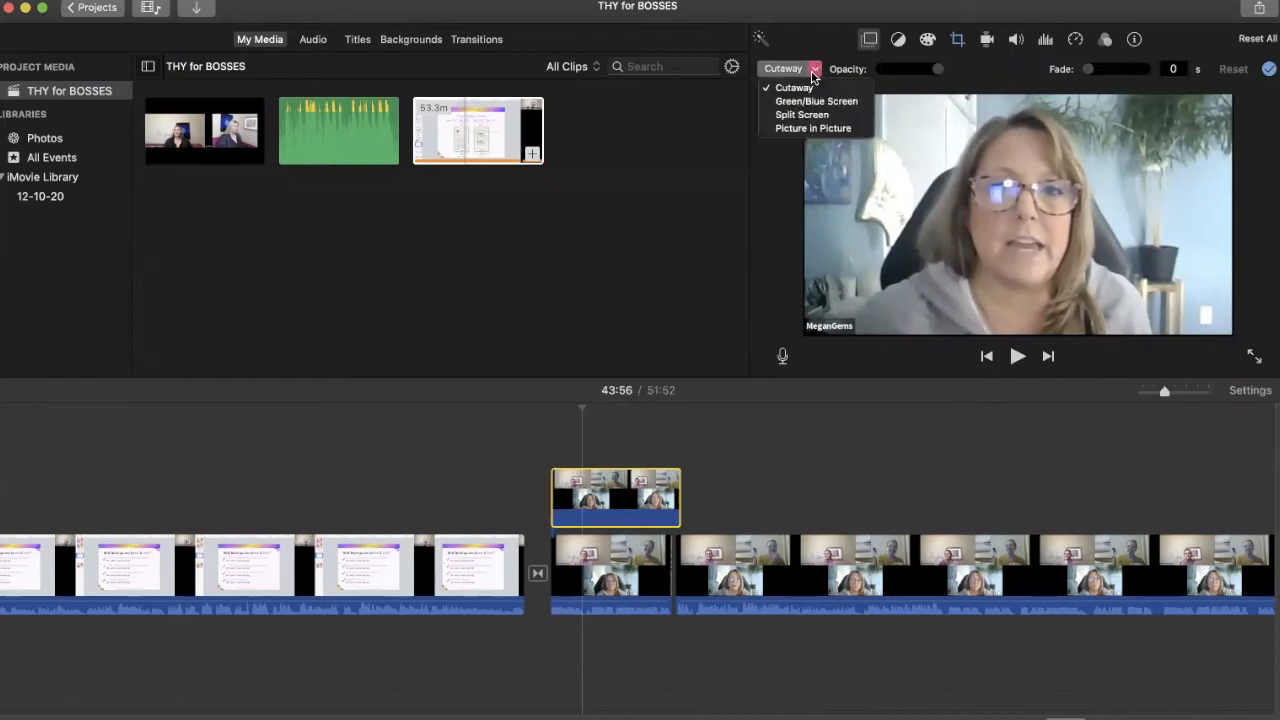
{"action": "left_click", "coordinate": [817, 130]}
Step: Crop the short main-track clip below the overlay with Crop to Fill to the upper-left participant's tile
{"action": "left_click", "coordinate": [605, 572]}
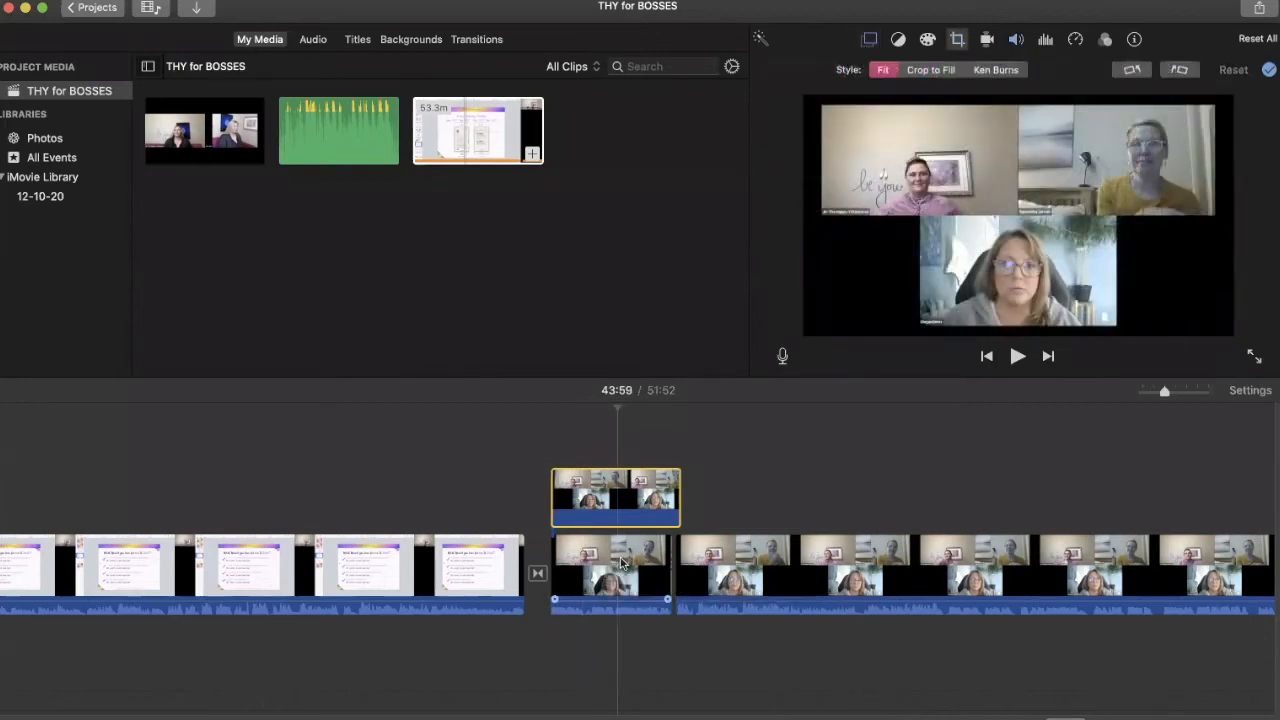
{"action": "left_click", "coordinate": [620, 563]}
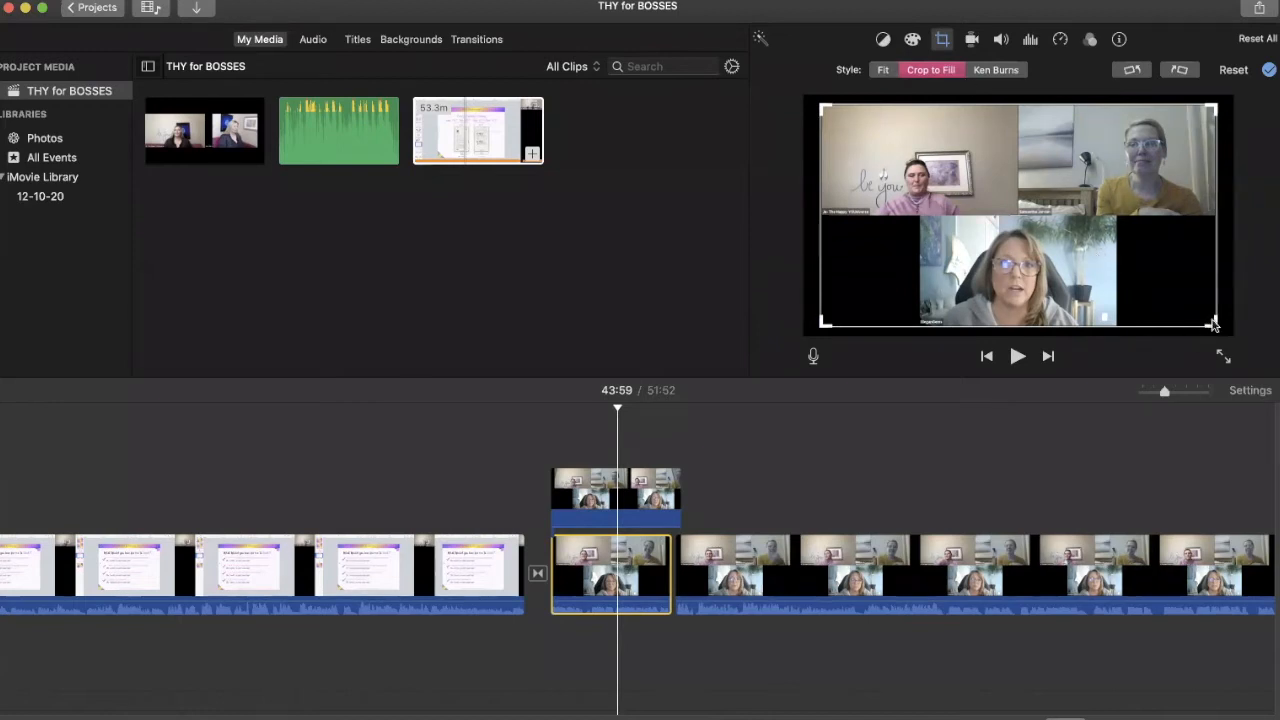
{"action": "left_click_drag", "start_coordinate": [1210, 321], "coordinate": [1014, 212]}
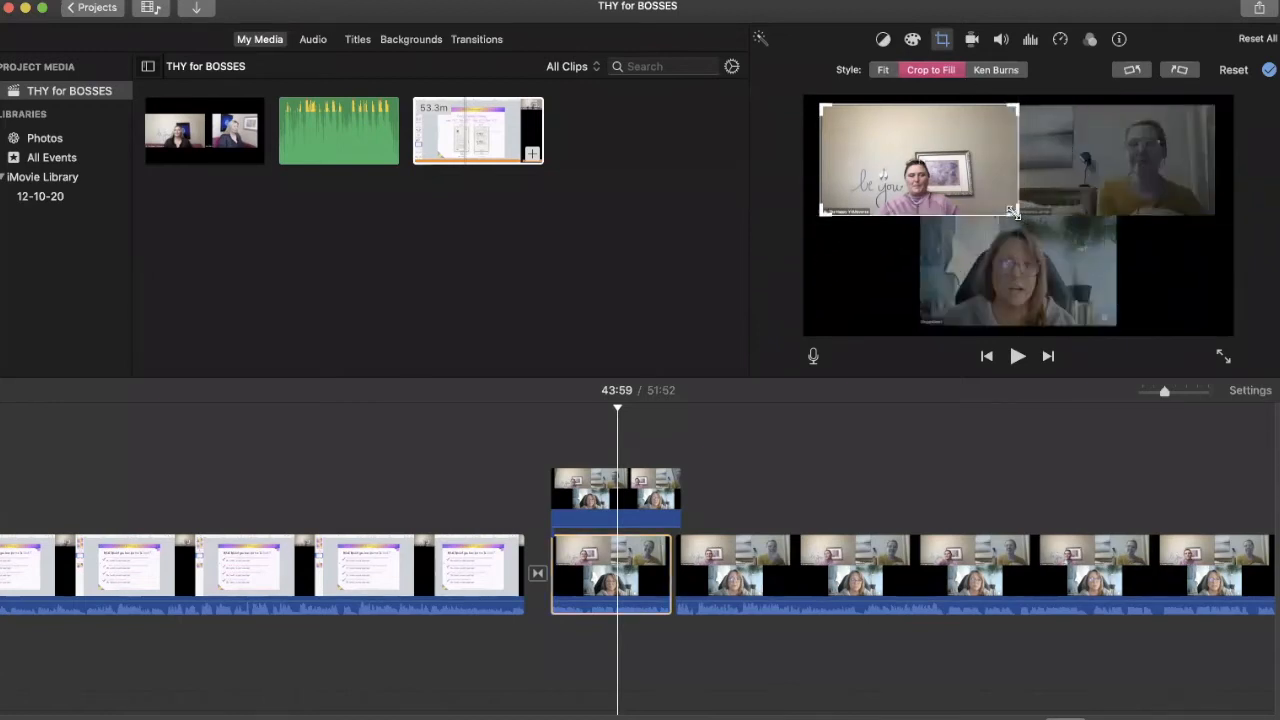
{"action": "left_click", "coordinate": [1269, 72]}
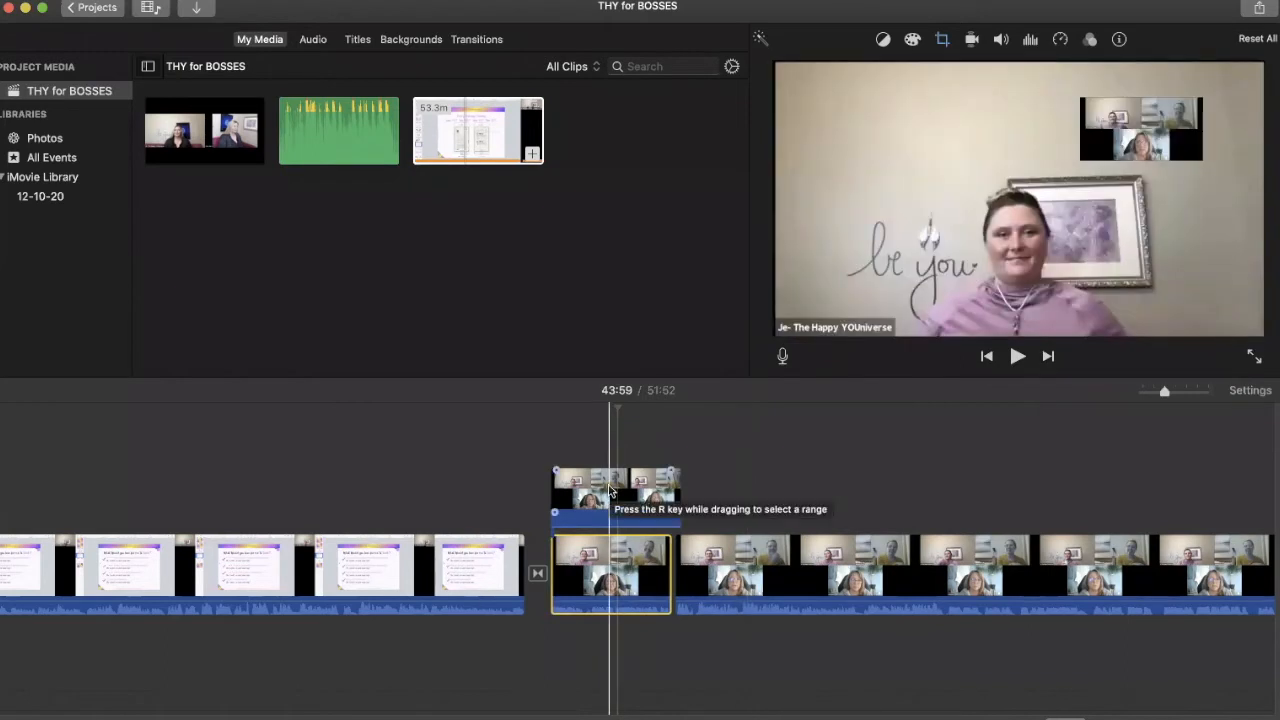
Step: Crop the picture-in-picture overlay with Crop to Fill to show only the bottom participant's tile
{"action": "left_click", "coordinate": [610, 490]}
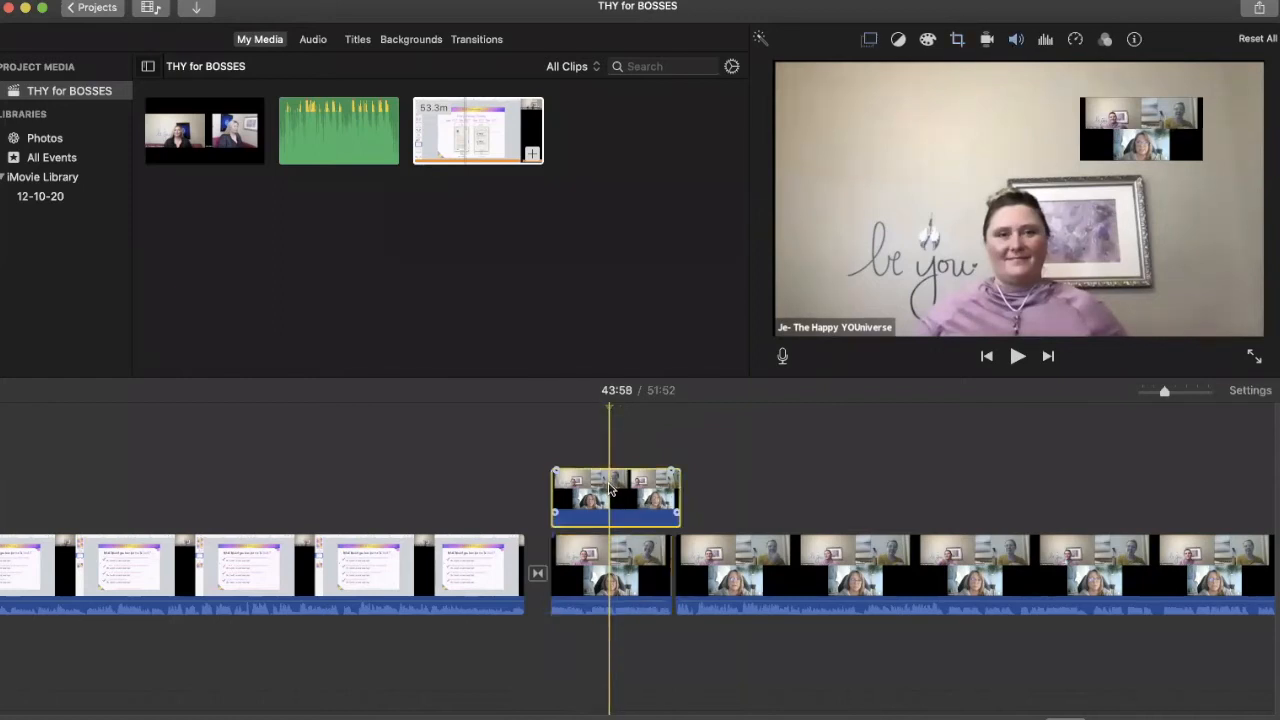
{"action": "left_click", "coordinate": [658, 485]}
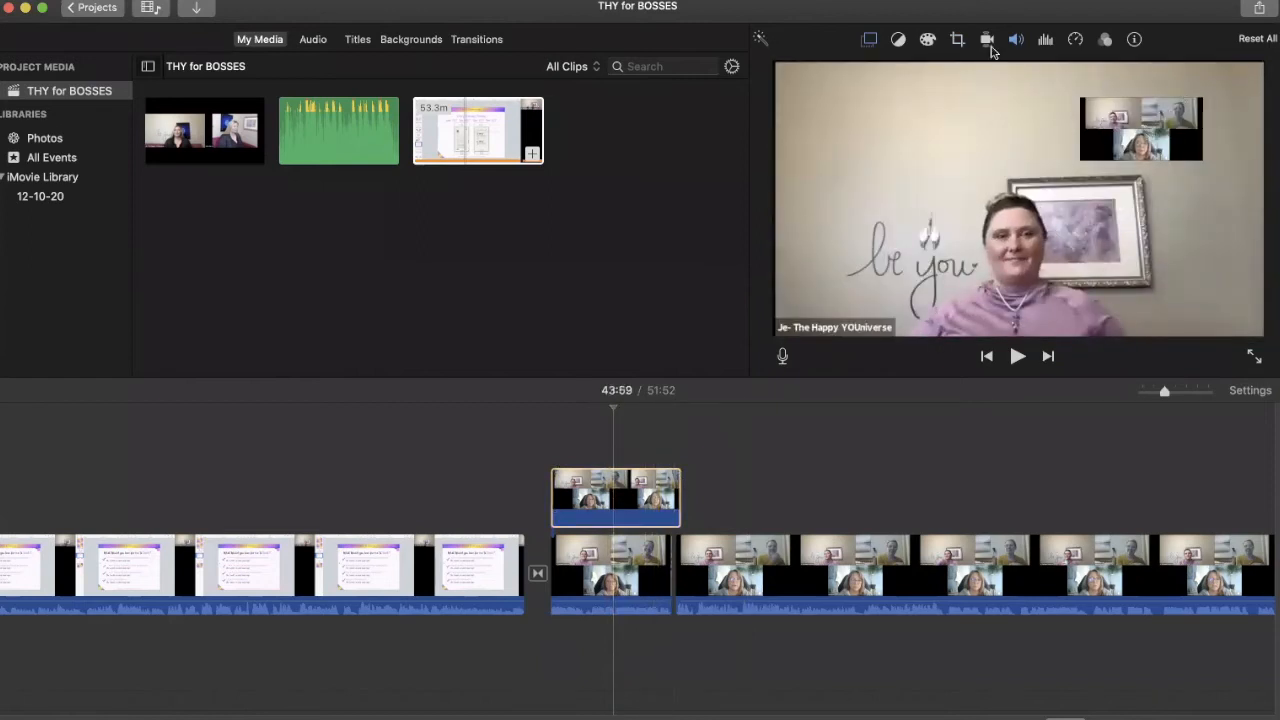
{"action": "left_click", "coordinate": [957, 40]}
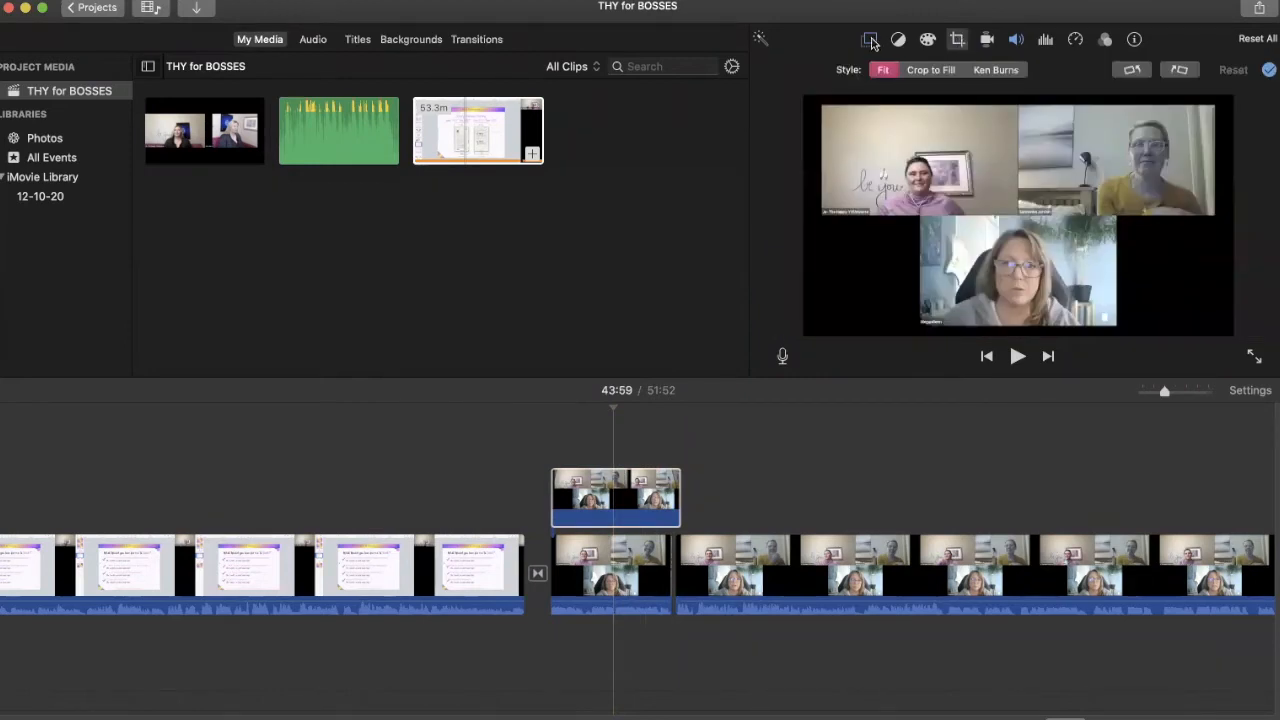
{"action": "left_click", "coordinate": [931, 70]}
{"action": "left_click_drag", "start_coordinate": [822, 105], "coordinate": [1017, 175]}
{"action": "left_click_drag", "start_coordinate": [1118, 269], "coordinate": [1022, 272]}
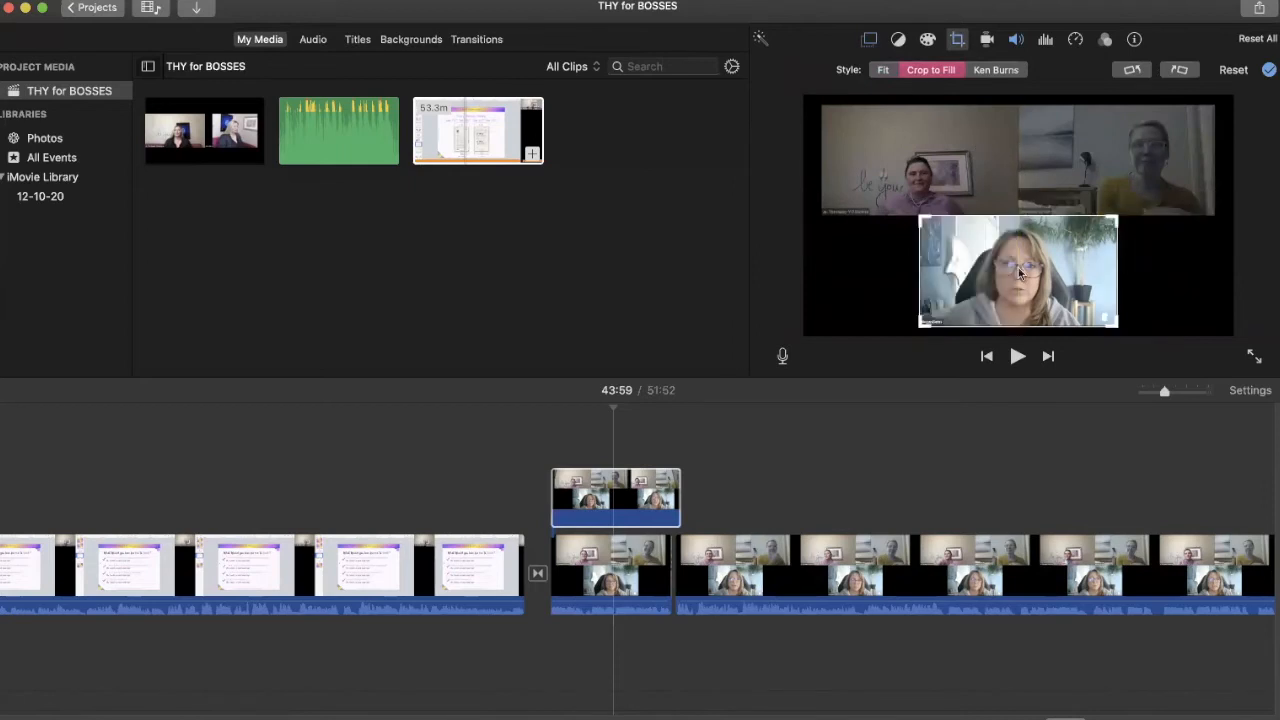
{"action": "left_click", "coordinate": [1269, 70]}
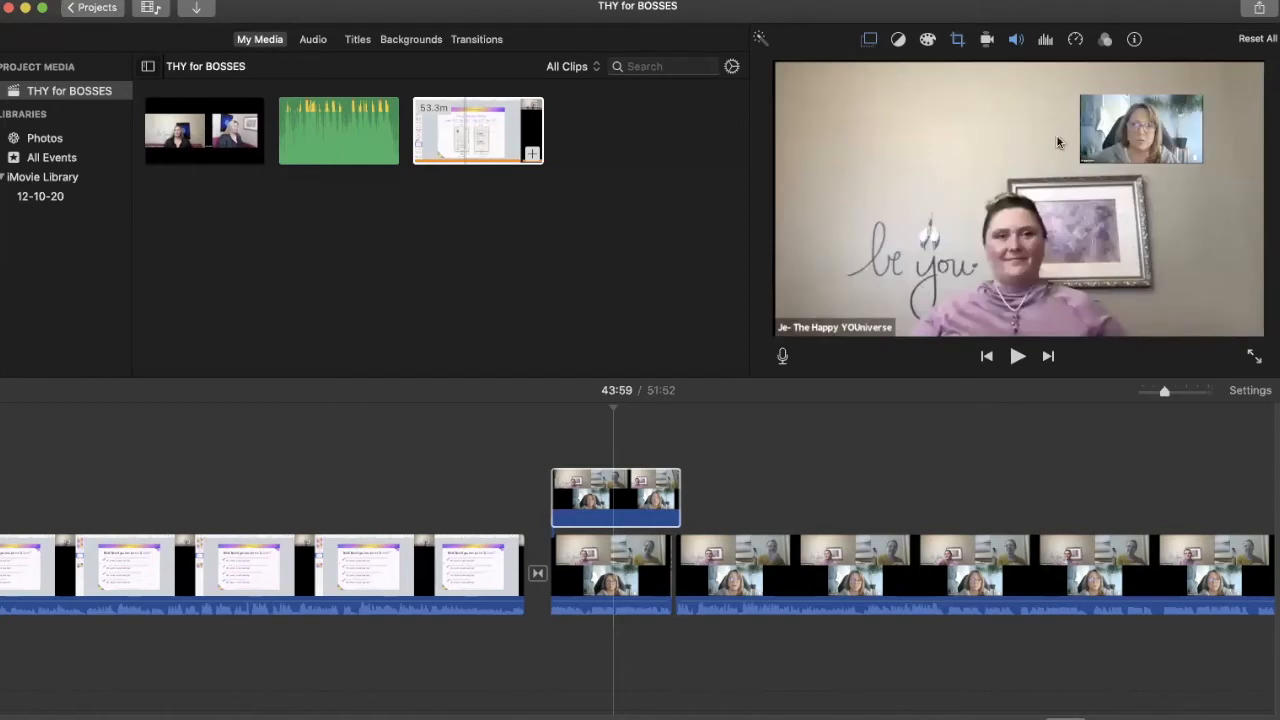
Step: Move the picture-in-picture inset to the upper-left area of the frame, just above the "be you" wall lettering
{"action": "left_click", "coordinate": [869, 39]}
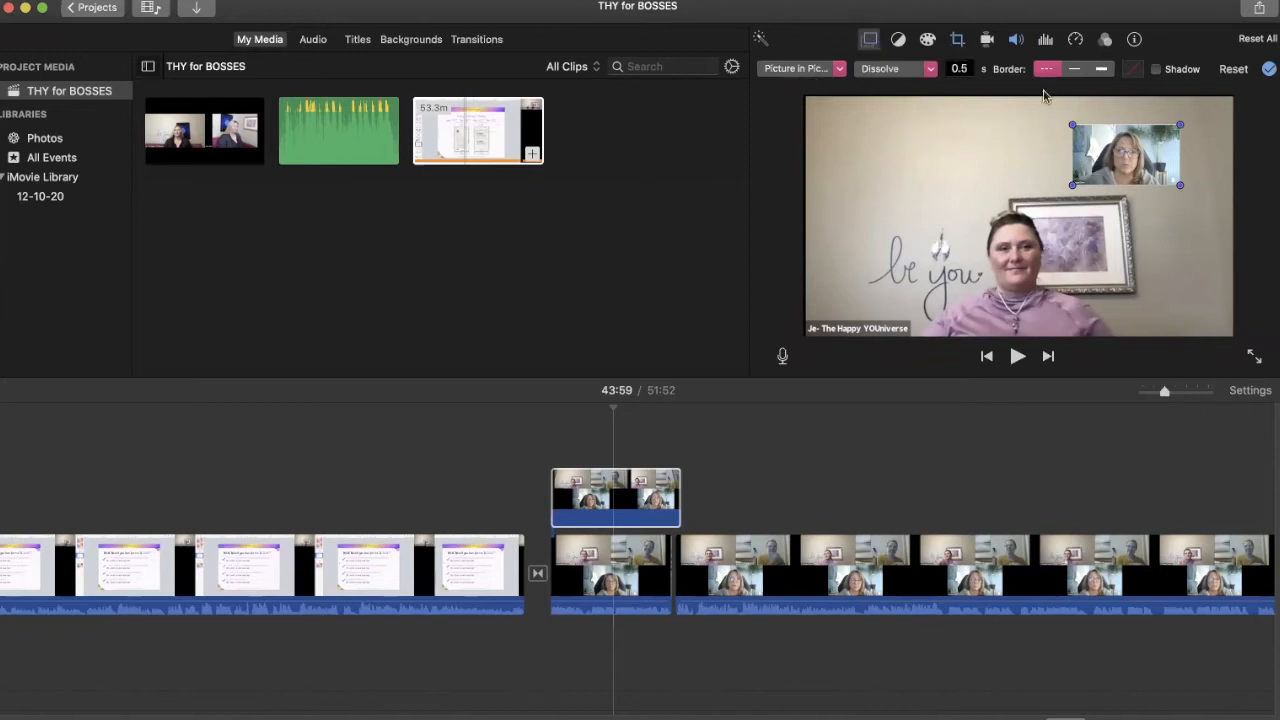
{"action": "left_click_drag", "start_coordinate": [1122, 155], "coordinate": [887, 165]}
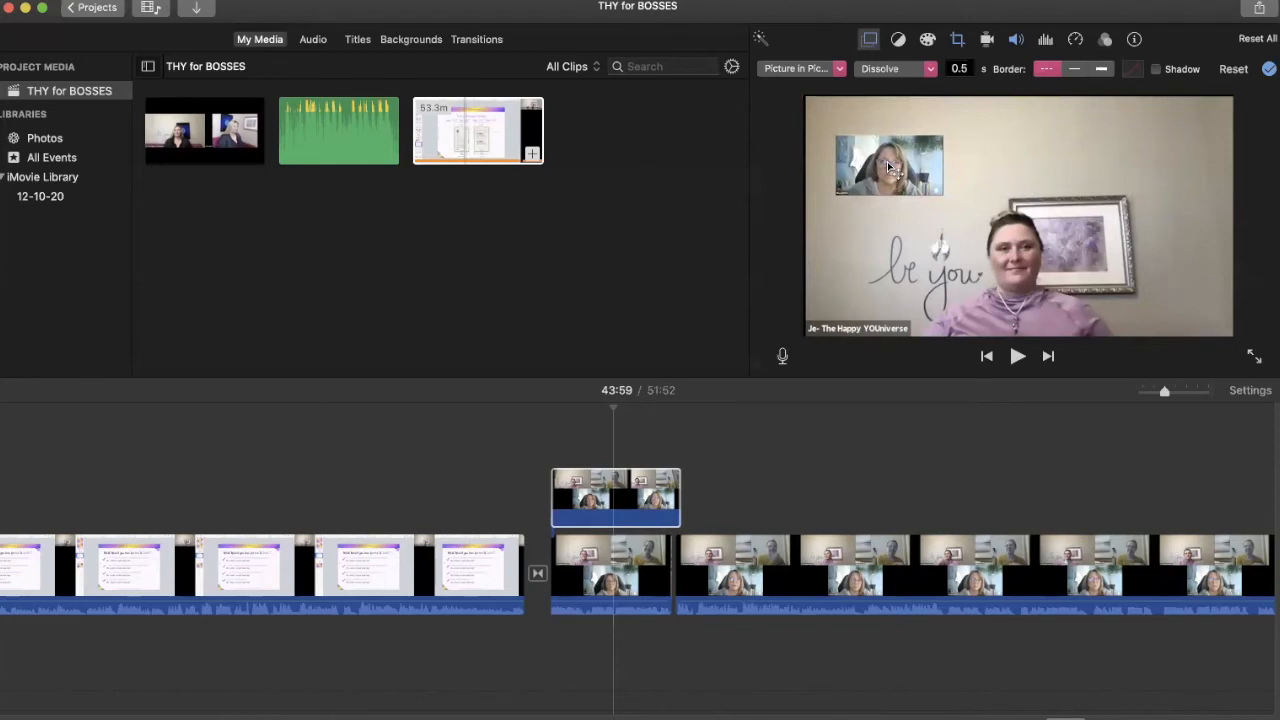
{"action": "left_click_drag", "start_coordinate": [887, 165], "coordinate": [905, 188]}
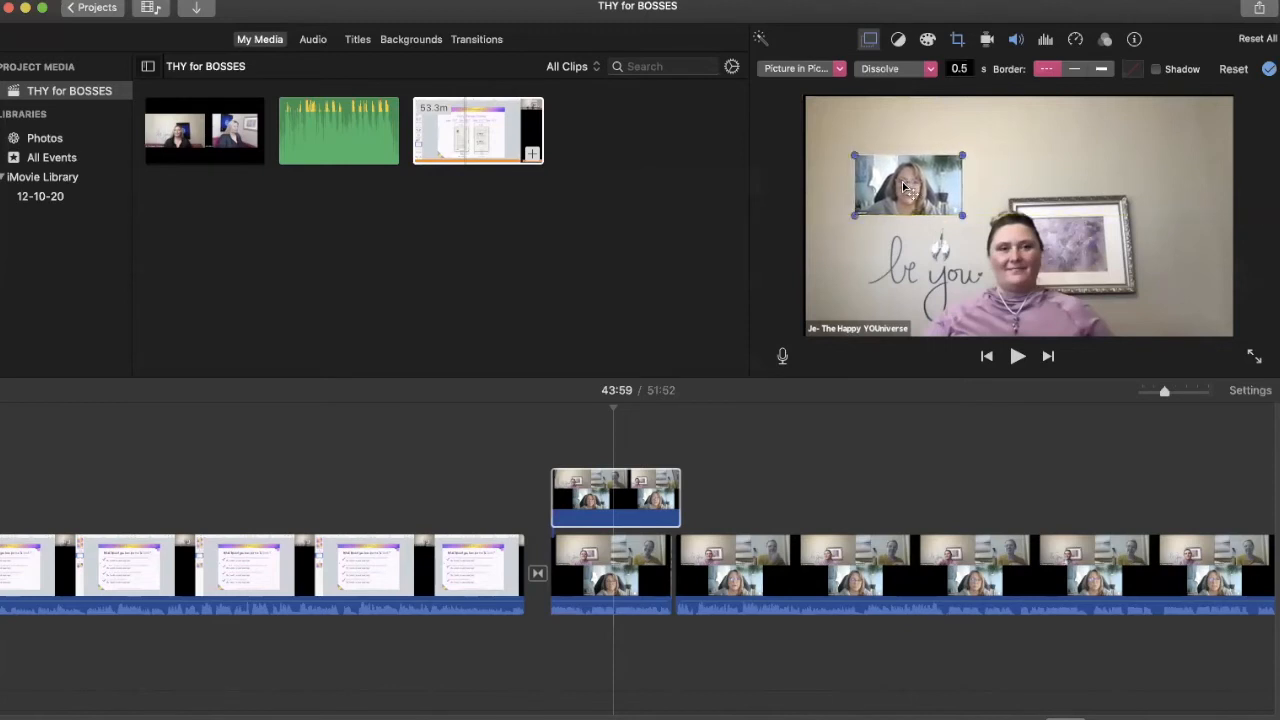
Step: Tighten the main-track clip's crop to the lower-left part of the upper-left tile, keeping the participant and the wall lettering in frame
{"action": "left_click", "coordinate": [610, 568]}
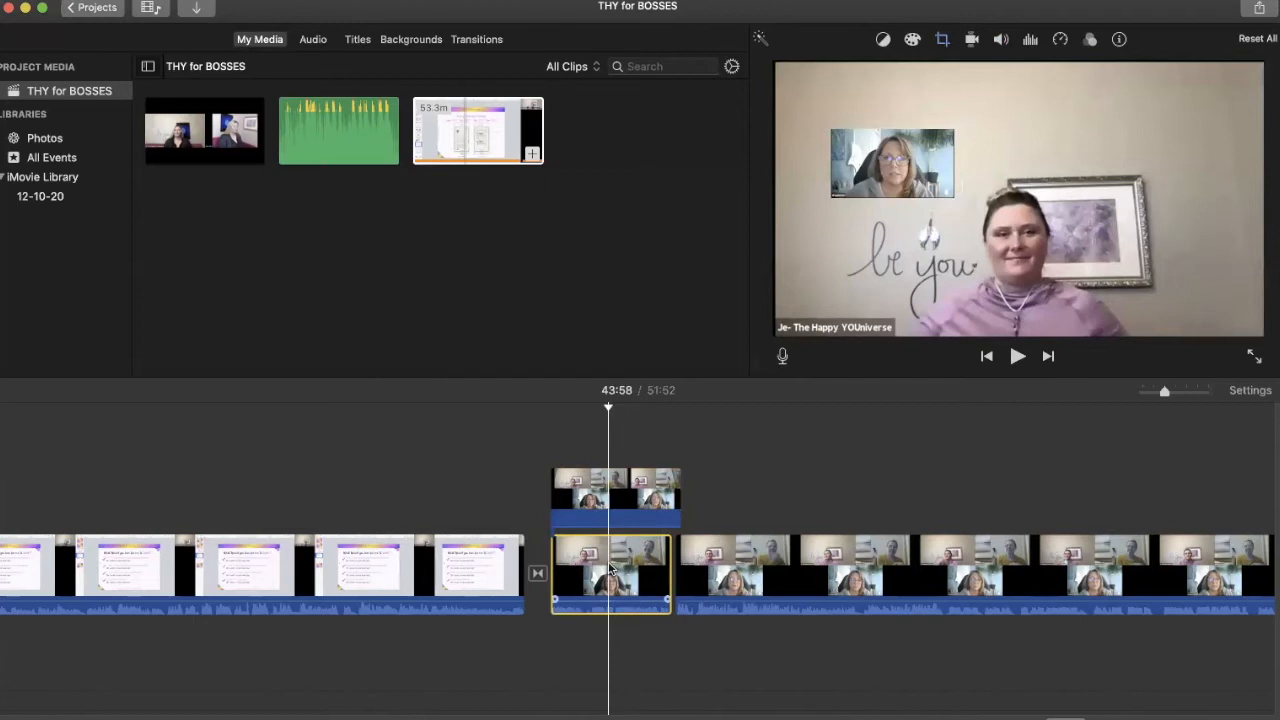
{"action": "left_click", "coordinate": [941, 39]}
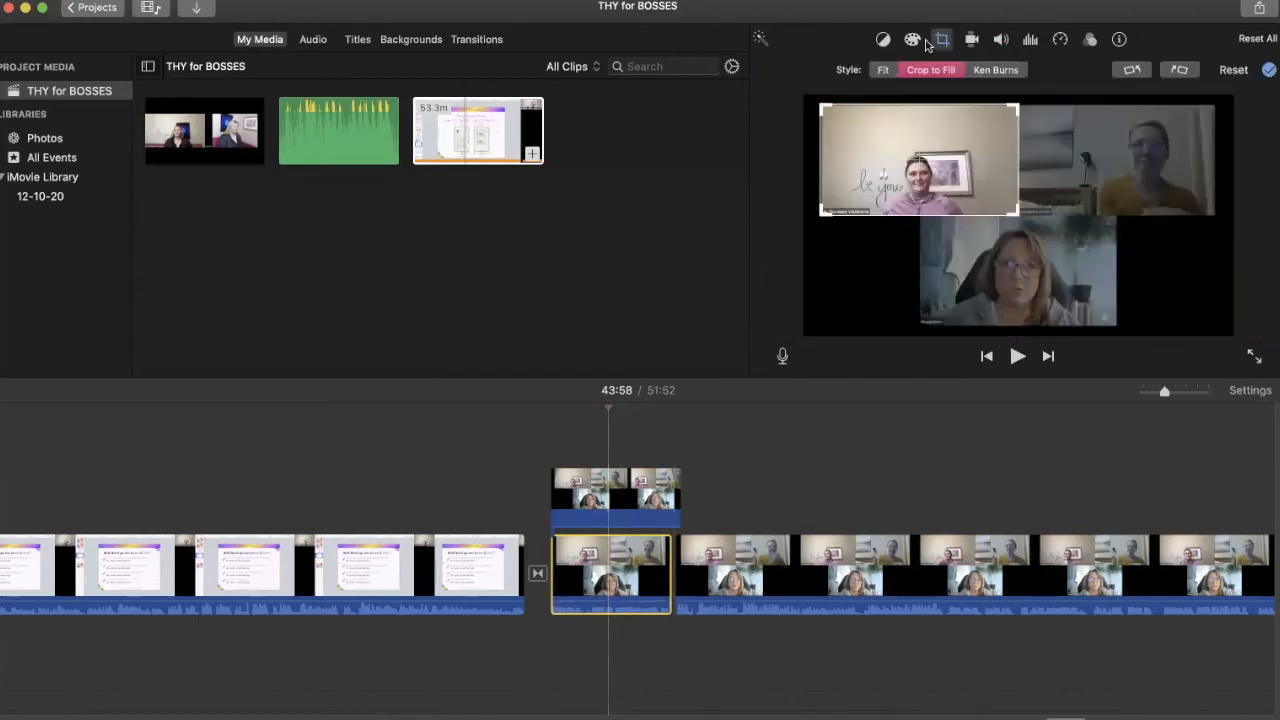
{"action": "left_click_drag", "start_coordinate": [821, 107], "coordinate": [835, 129]}
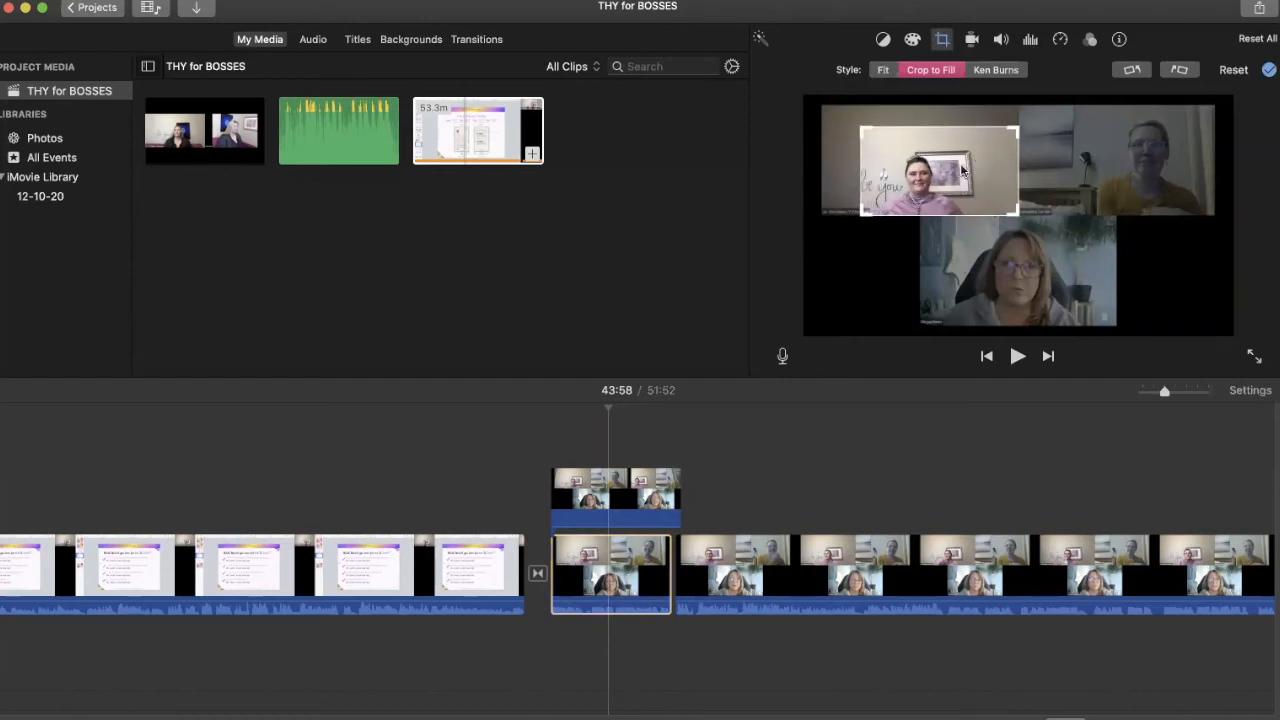
{"action": "left_click_drag", "start_coordinate": [940, 178], "coordinate": [901, 177]}
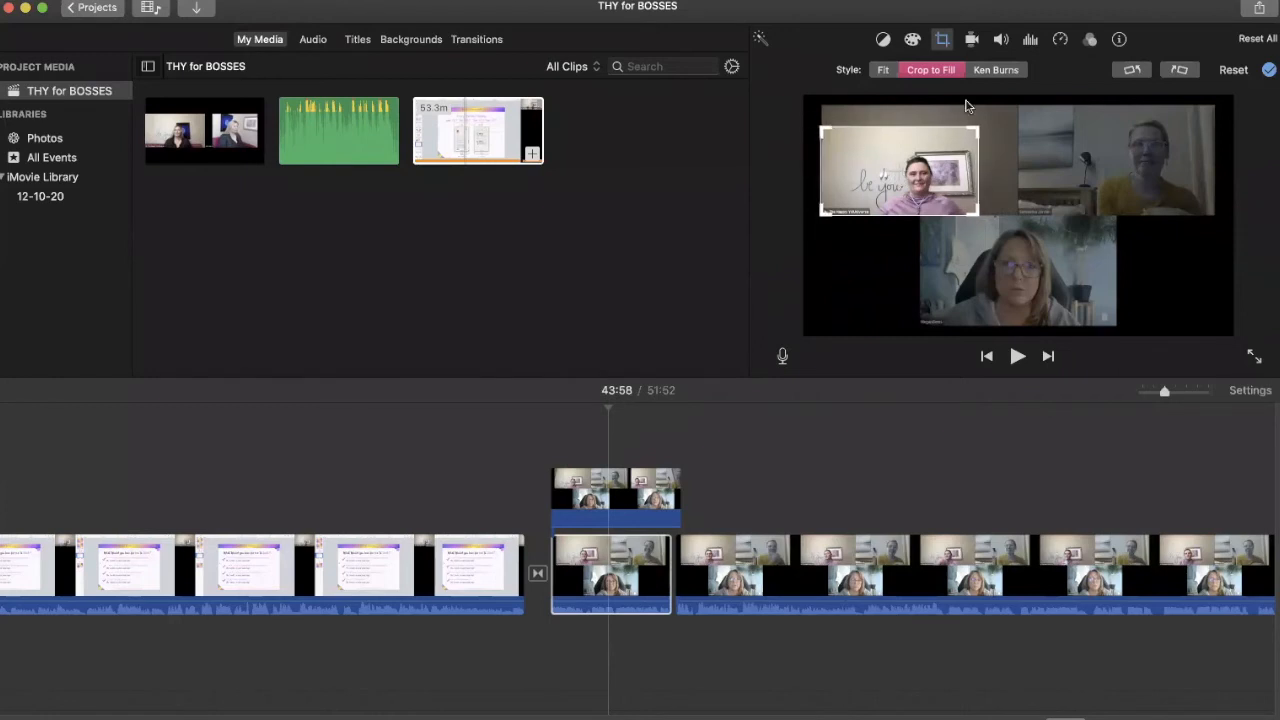
{"action": "left_click", "coordinate": [1268, 72]}
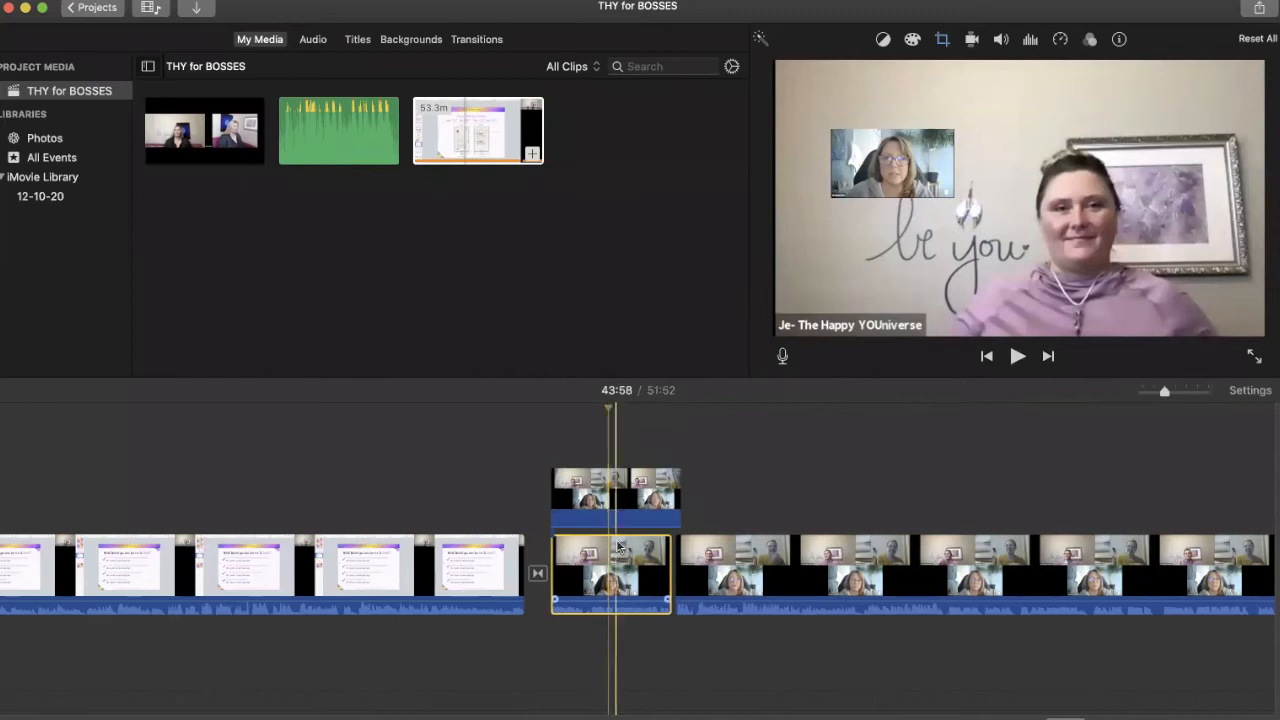
Step: Move the picture-in-picture inset into the upper-left corner of the frame and enlarge it to nearly half the frame width
{"action": "left_click", "coordinate": [610, 494]}
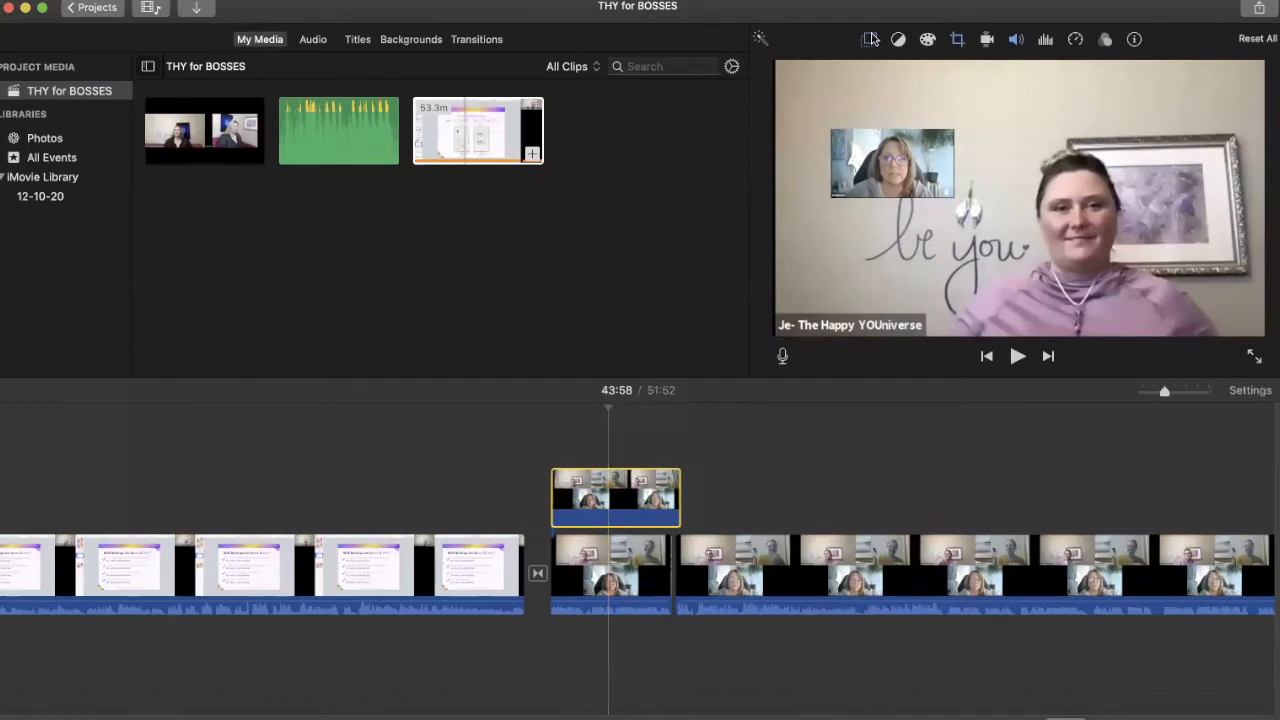
{"action": "left_click", "coordinate": [870, 39]}
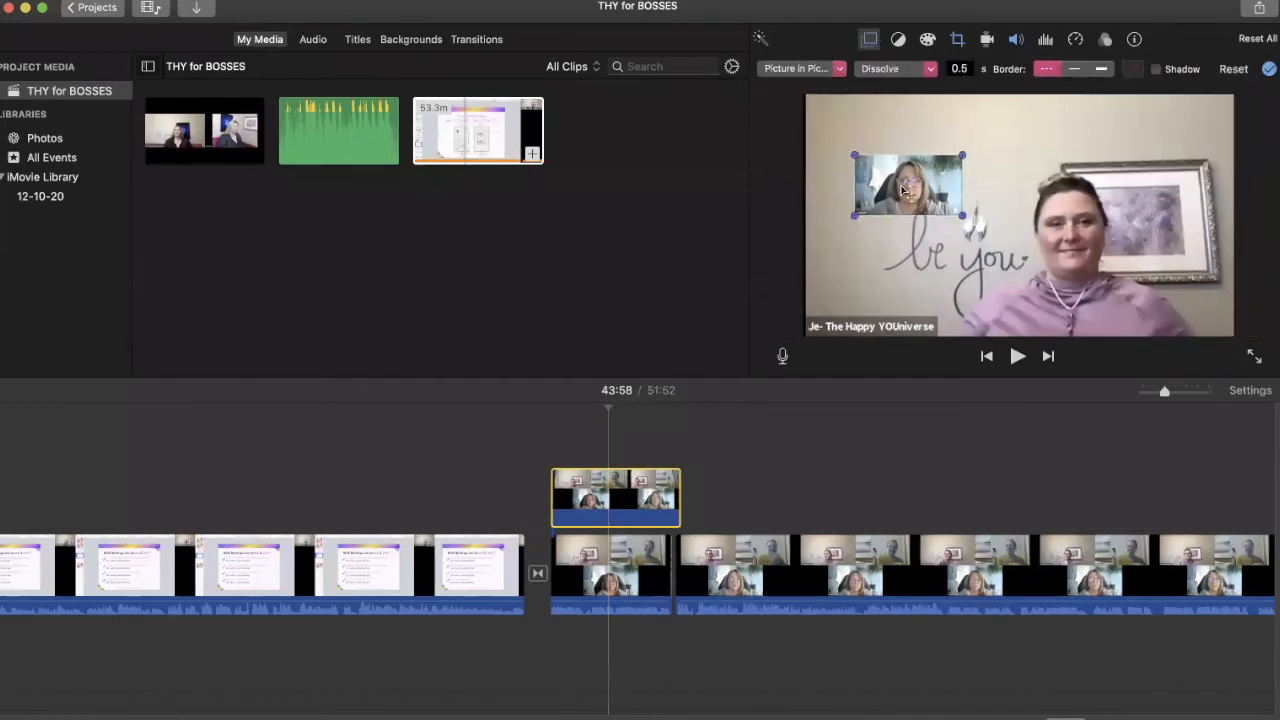
{"action": "left_click_drag", "start_coordinate": [902, 190], "coordinate": [866, 142]}
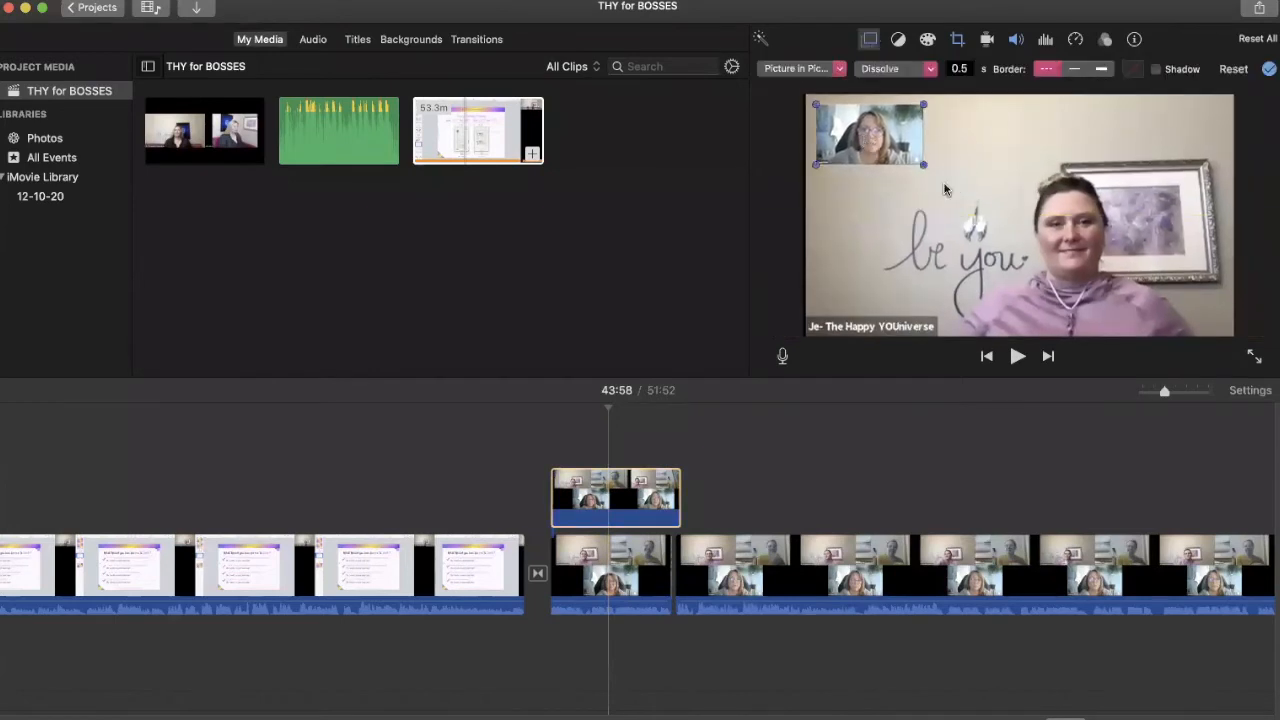
{"action": "left_click_drag", "start_coordinate": [929, 169], "coordinate": [1012, 214]}
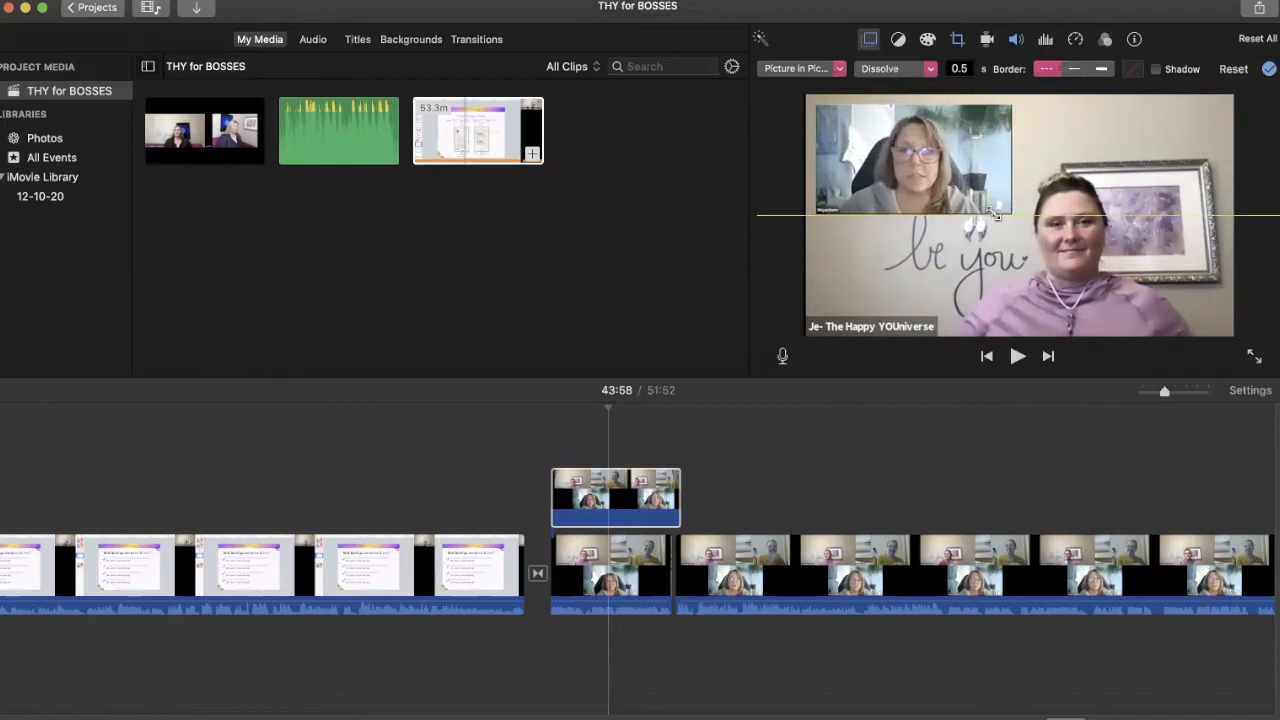
{"action": "left_click", "coordinate": [1268, 69]}
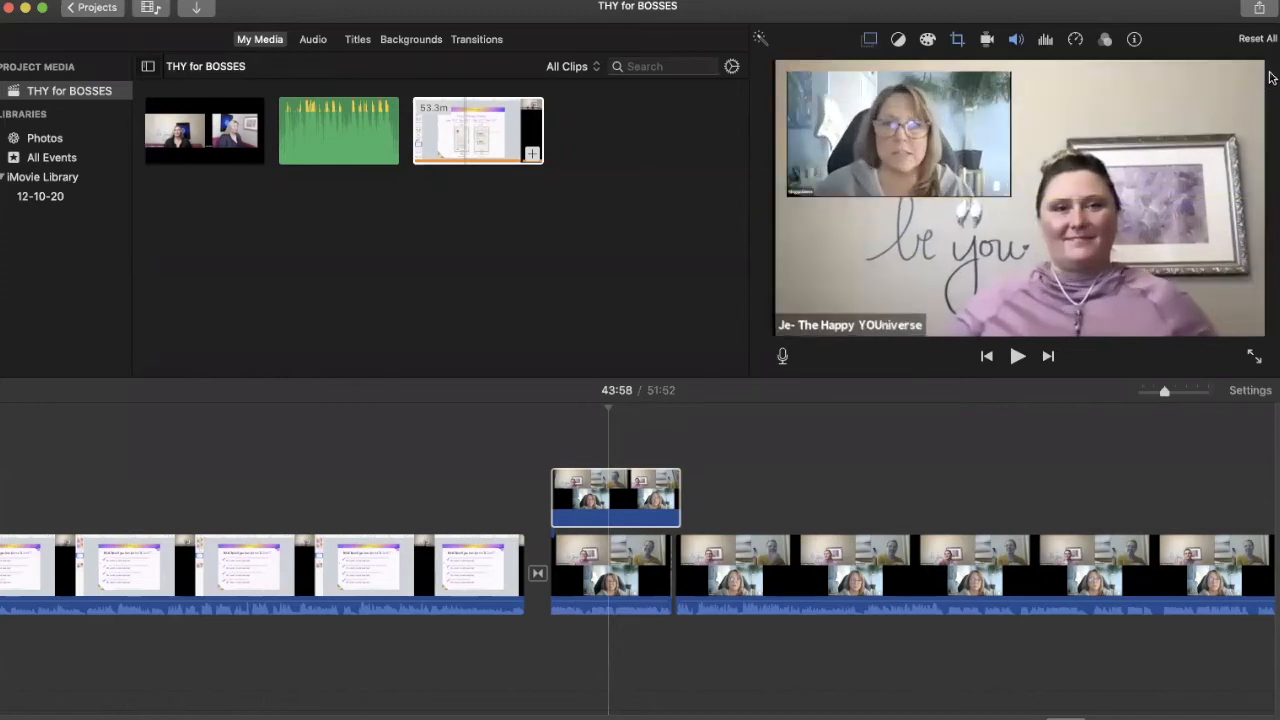
Step: Delete the uncropped gallery clip that follows the short cropped clip on the main track
{"action": "left_click", "coordinate": [705, 553]}
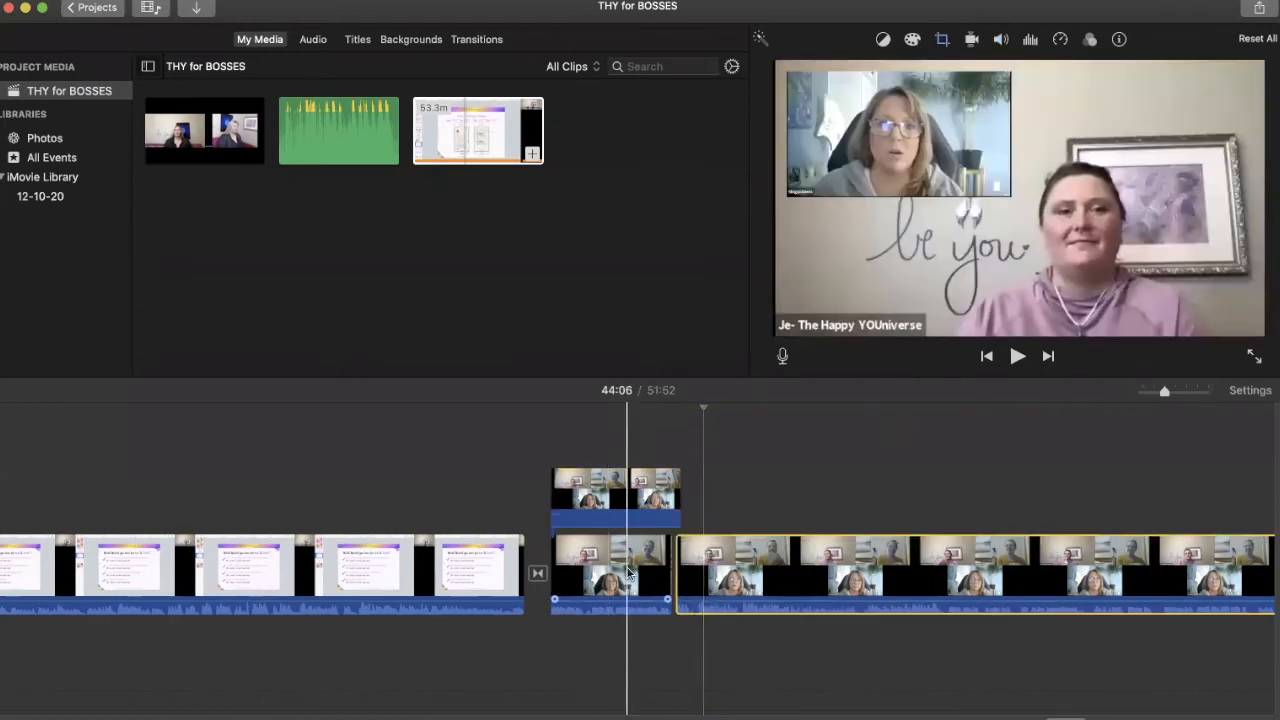
{"action": "left_click", "coordinate": [630, 572]}
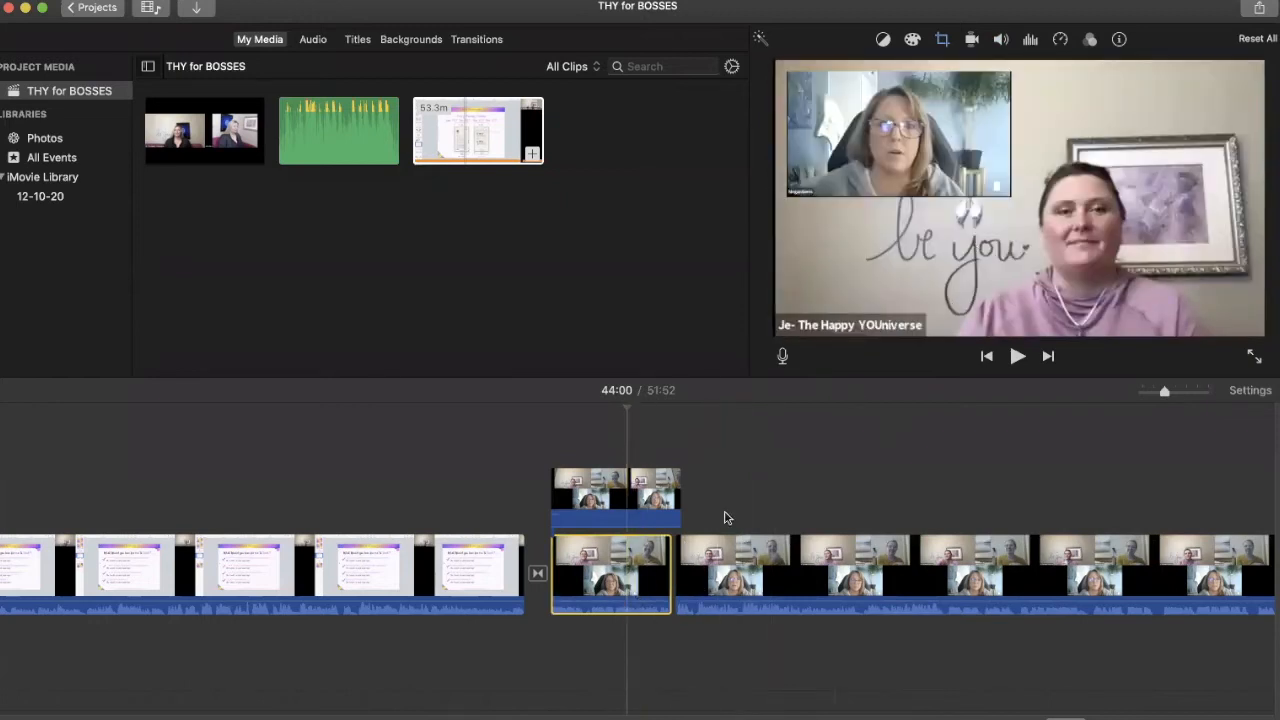
{"action": "left_click", "coordinate": [770, 558]}
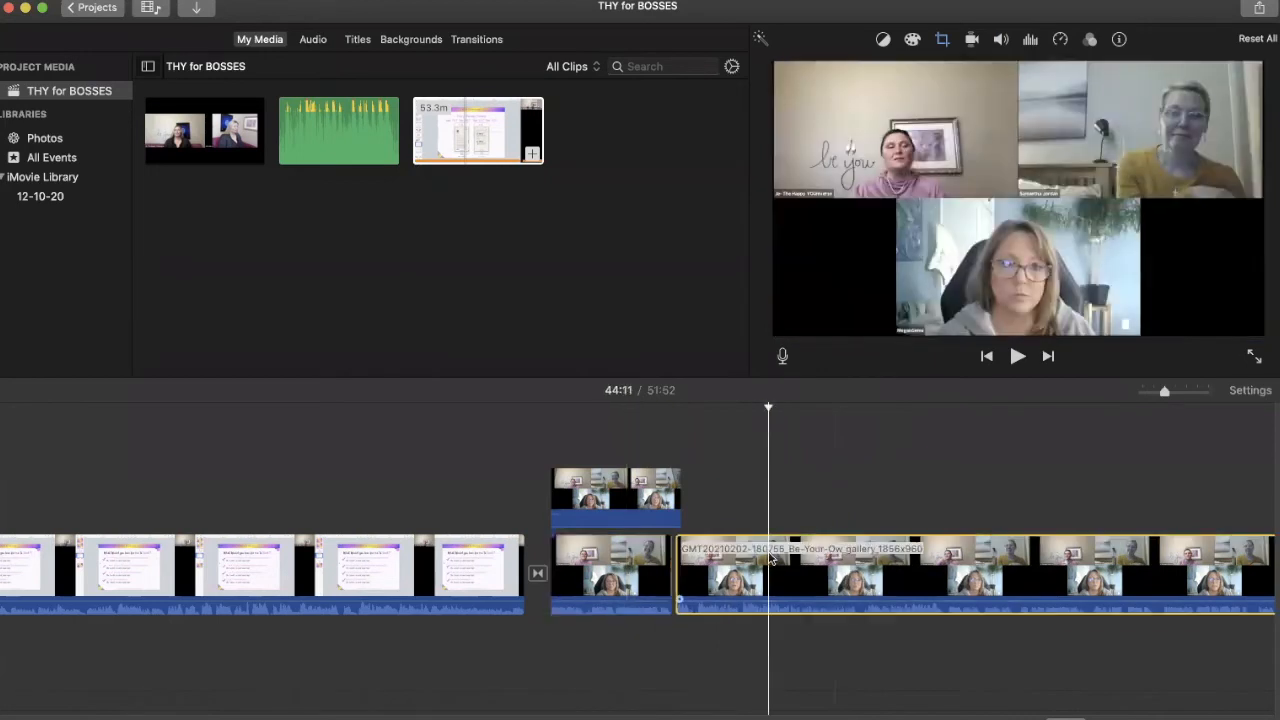
{"action": "key", "text": "Delete"}
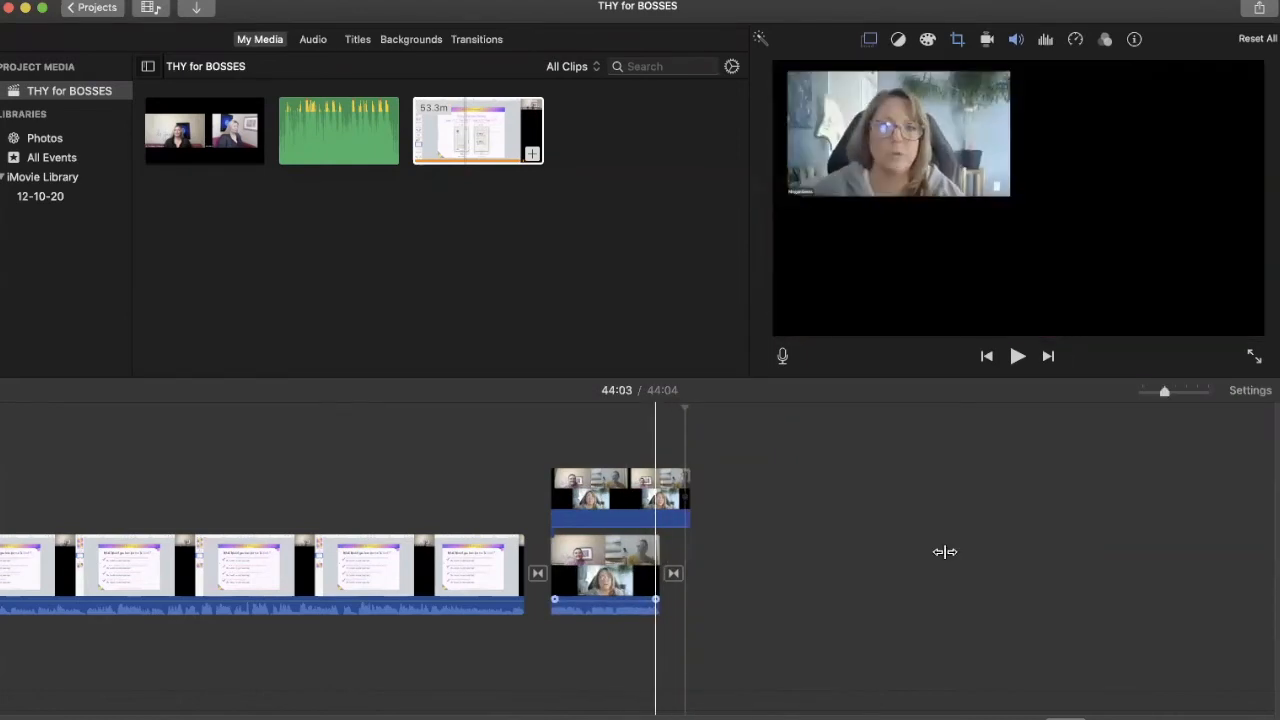
Step: Extend the end of the cropped main-track clip to cover the rest of the gallery recording
{"action": "left_click_drag", "start_coordinate": [945, 551], "coordinate": [1275, 574]}
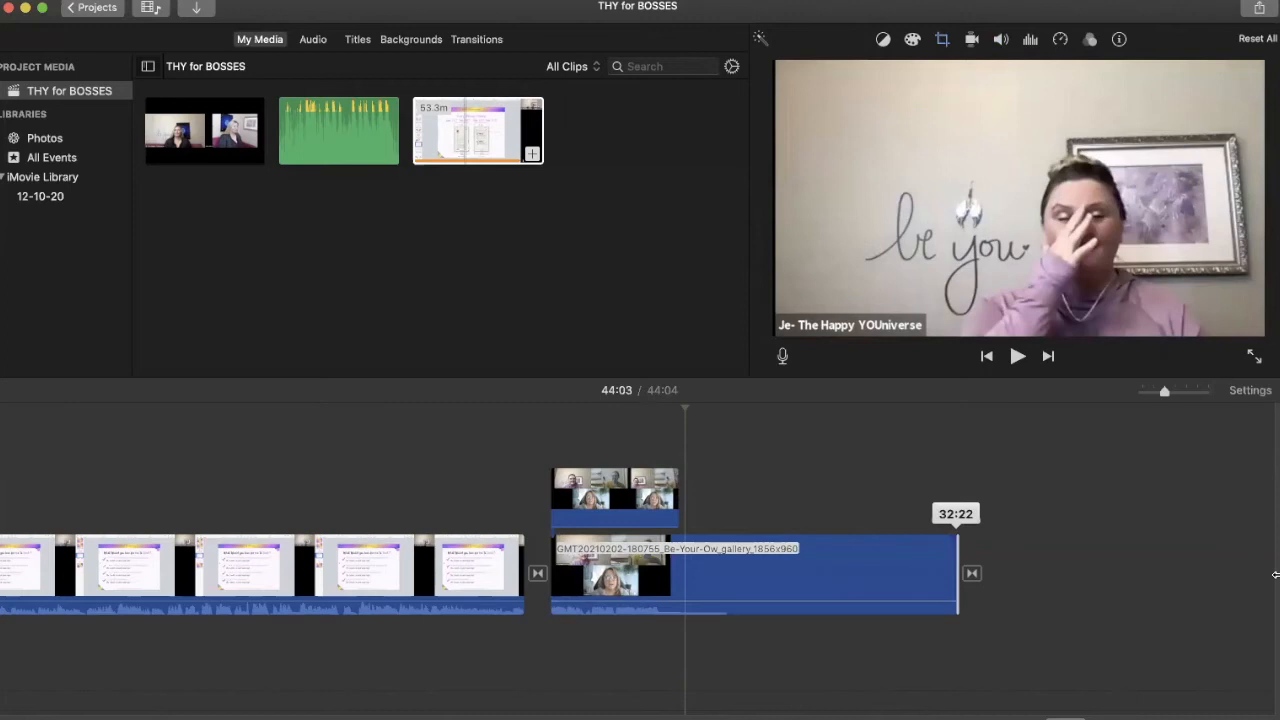
{"action": "key", "text": "super+minus"}
{"action": "scroll", "coordinate": [809, 569], "scroll_direction": "left", "scroll_amount": 10}
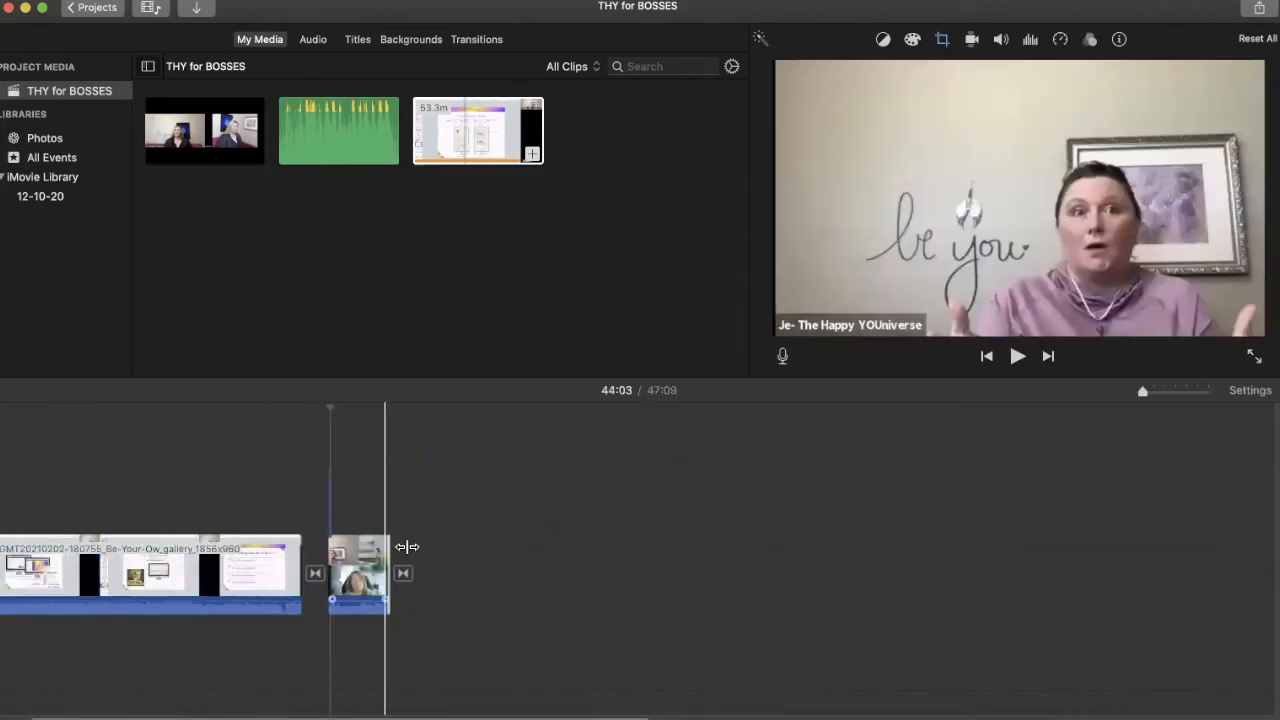
{"action": "left_click_drag", "start_coordinate": [400, 545], "coordinate": [521, 530]}
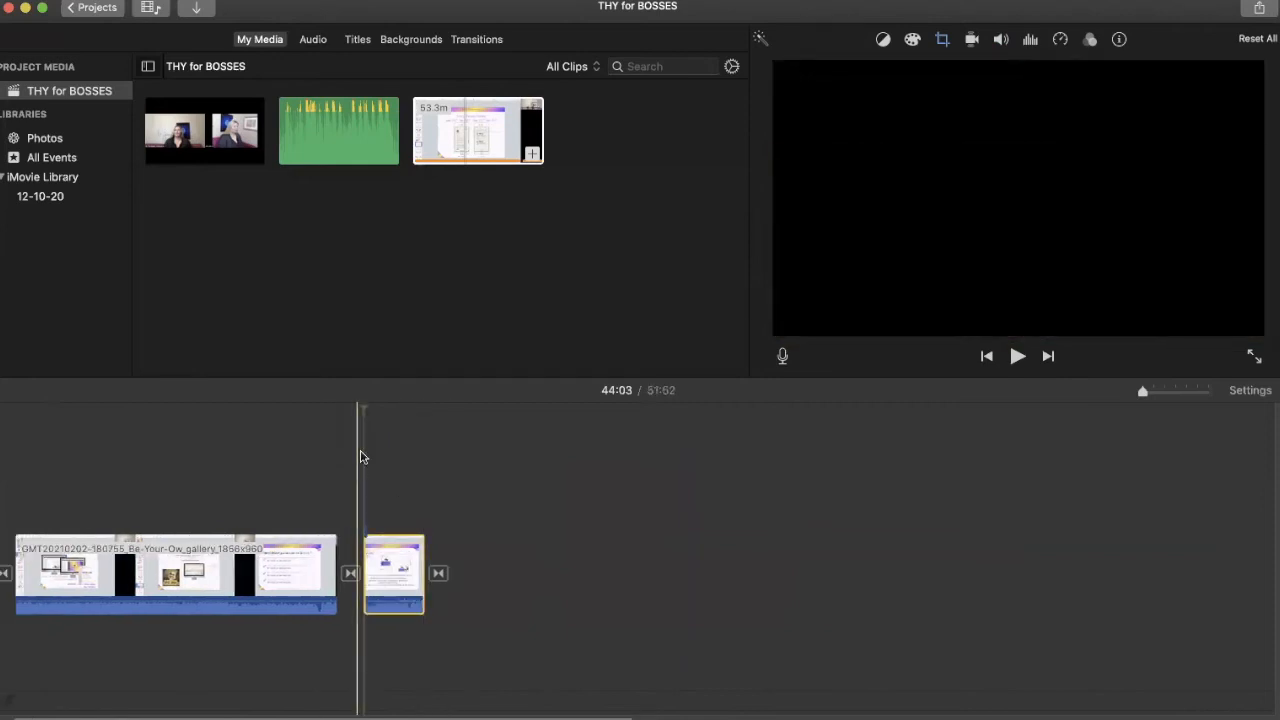
Step: Lengthen the picture-in-picture overlay by extending its end further along the cropped main-track clip
{"action": "left_click", "coordinate": [365, 438]}
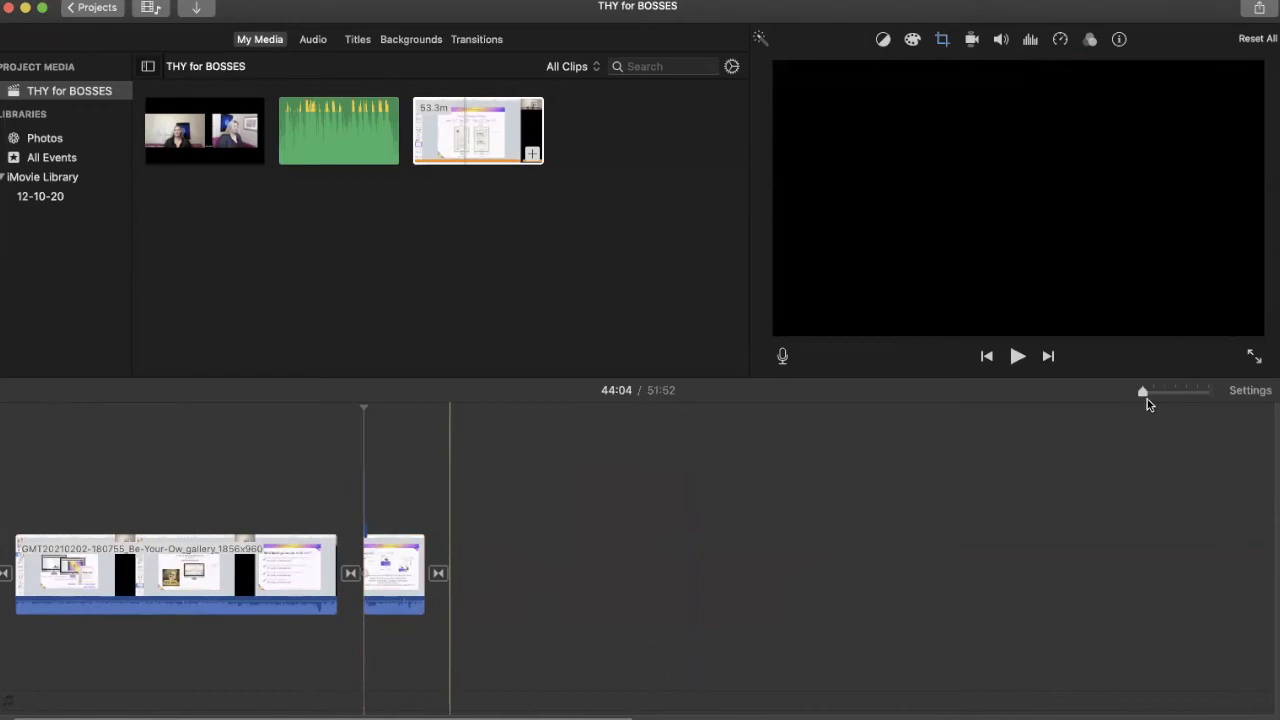
{"action": "left_click_drag", "start_coordinate": [1143, 394], "coordinate": [1208, 392]}
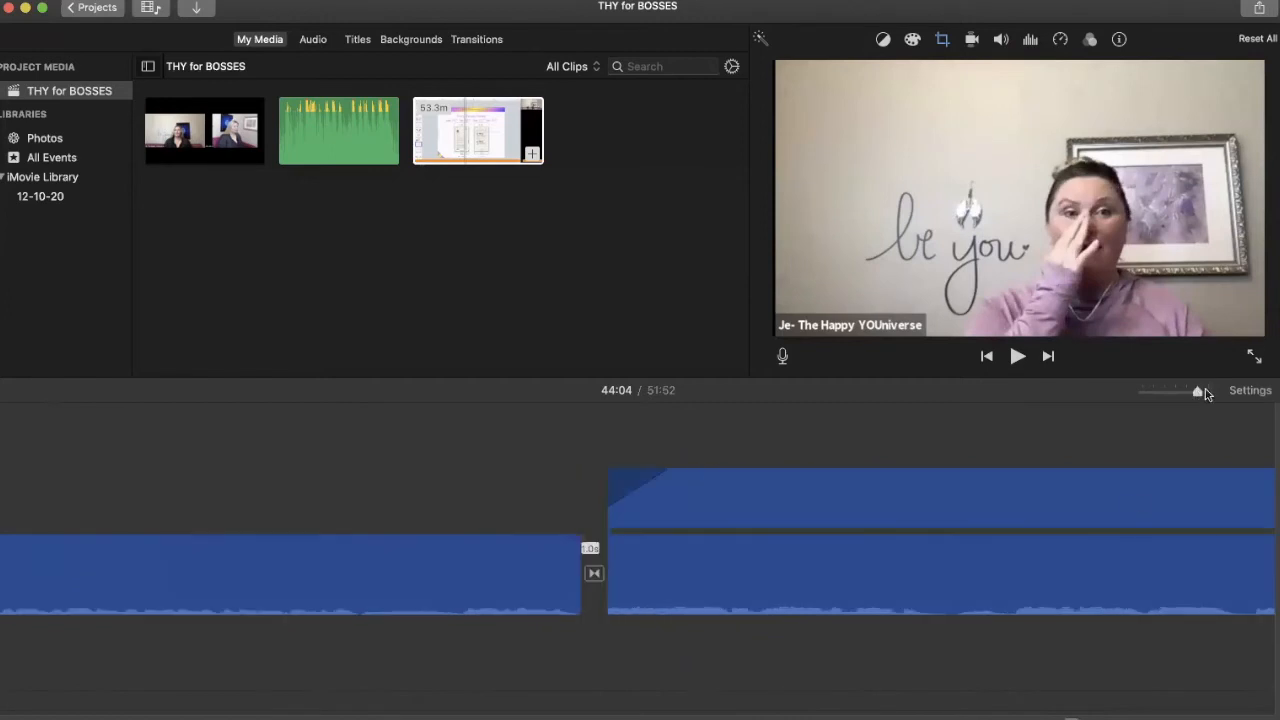
{"action": "scroll", "coordinate": [1137, 502], "scroll_direction": "right", "scroll_amount": 10}
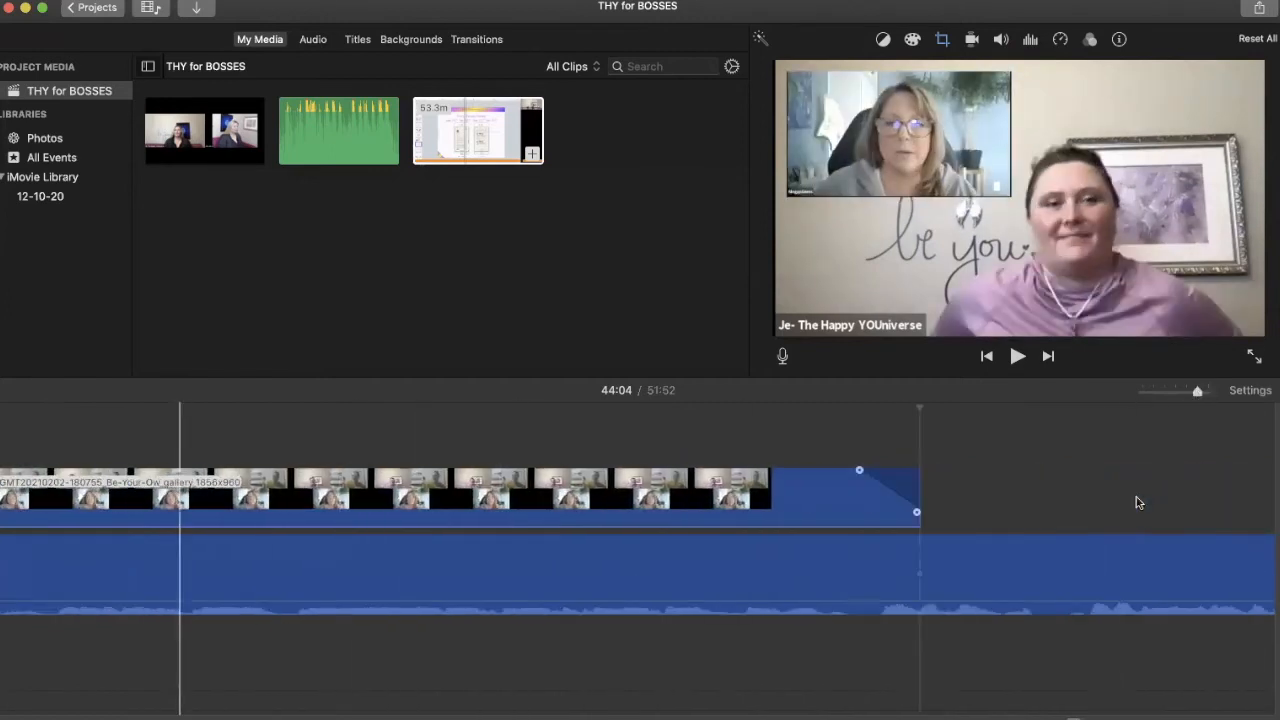
{"action": "scroll", "coordinate": [1137, 502], "scroll_direction": "right", "scroll_amount": 1}
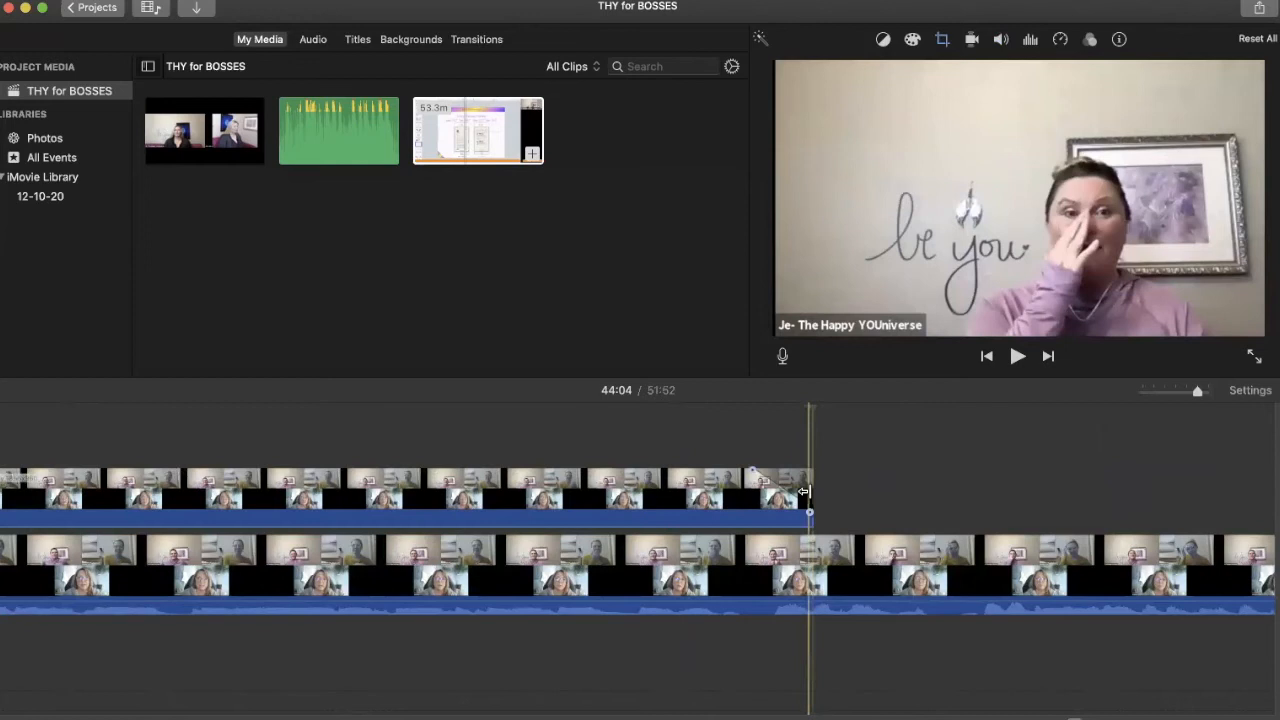
{"action": "left_click_drag", "start_coordinate": [835, 489], "coordinate": [1003, 481]}
{"action": "left_click", "coordinate": [841, 488]}
{"action": "scroll", "coordinate": [843, 488], "scroll_direction": "right", "scroll_amount": 6}
{"action": "left_click_drag", "start_coordinate": [1197, 392], "coordinate": [1162, 392]}
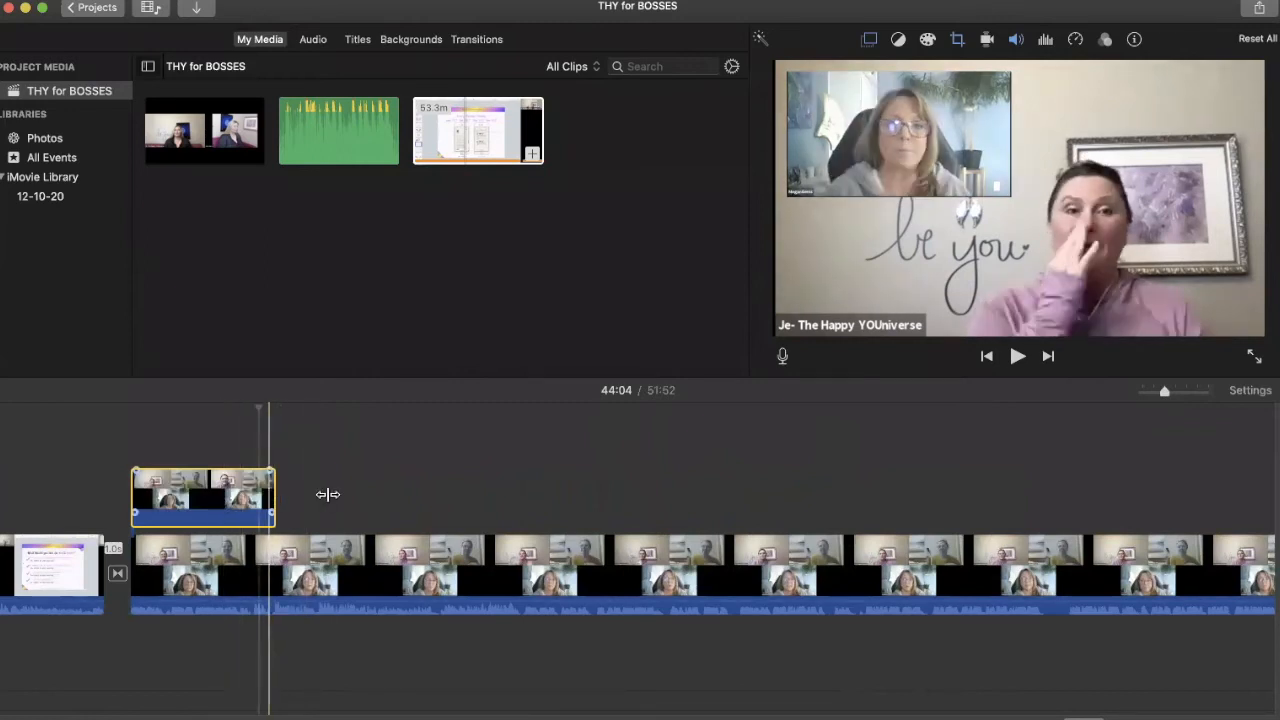
{"action": "left_click_drag", "start_coordinate": [328, 494], "coordinate": [1034, 503]}
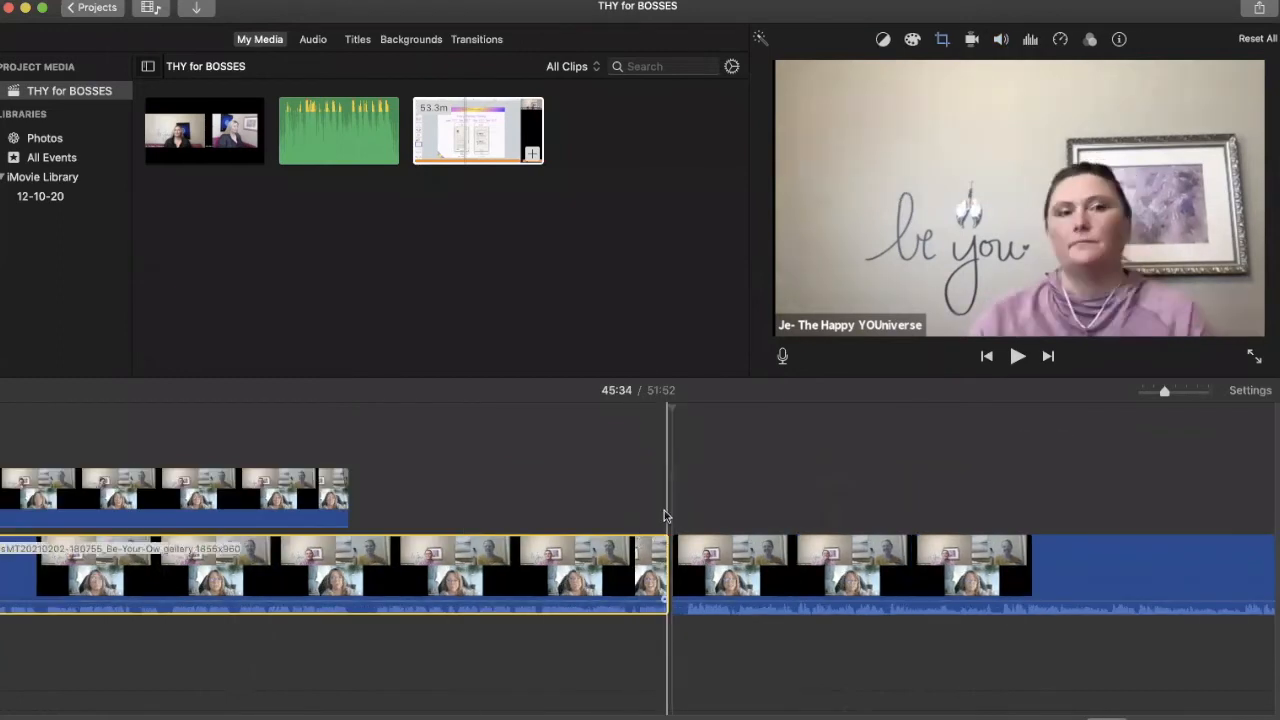
Step: Extend the picture-in-picture overlay's end past the main-track cut at 45:34
{"action": "left_click", "coordinate": [676, 525]}
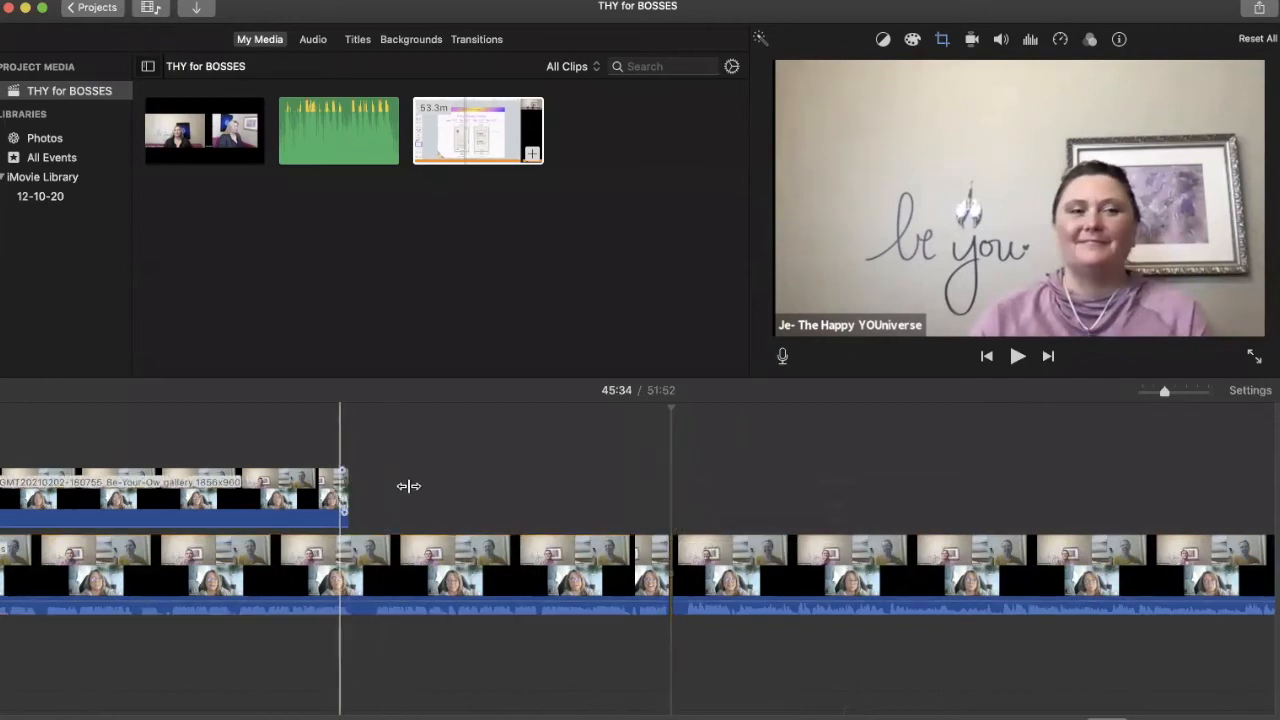
{"action": "left_click_drag", "start_coordinate": [498, 484], "coordinate": [667, 484]}
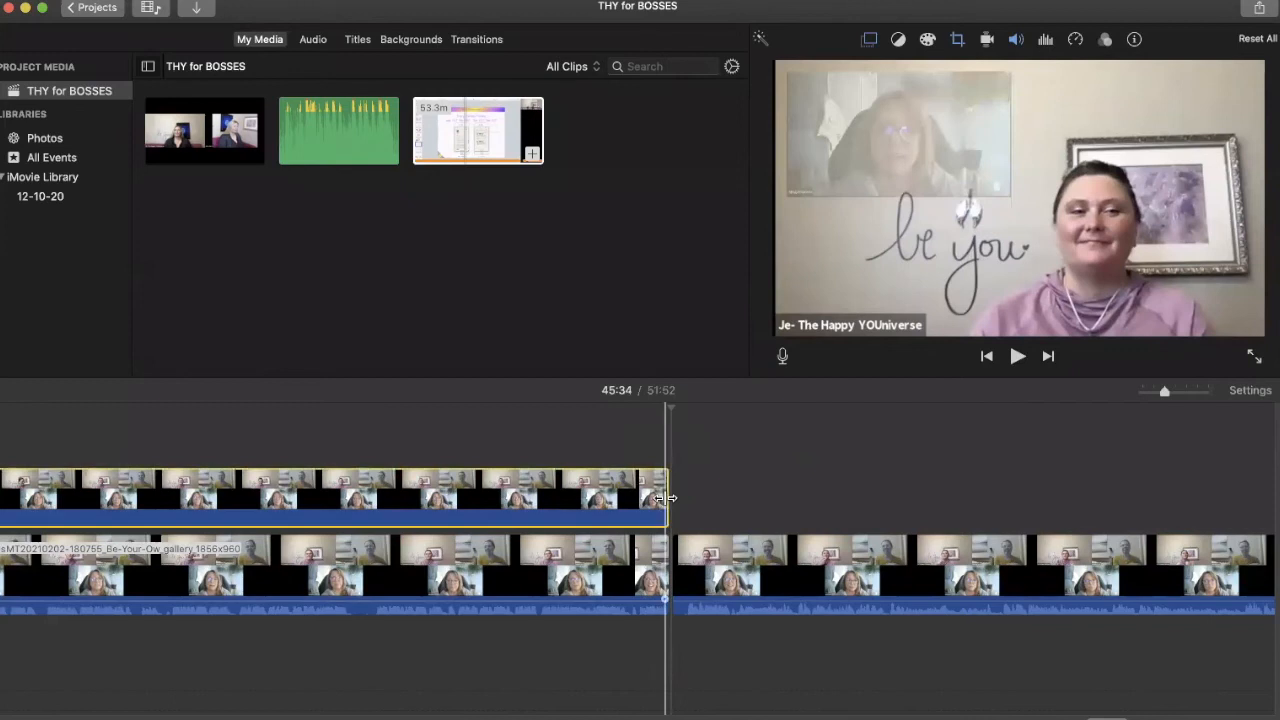
{"action": "left_click_drag", "start_coordinate": [667, 497], "coordinate": [1036, 503]}
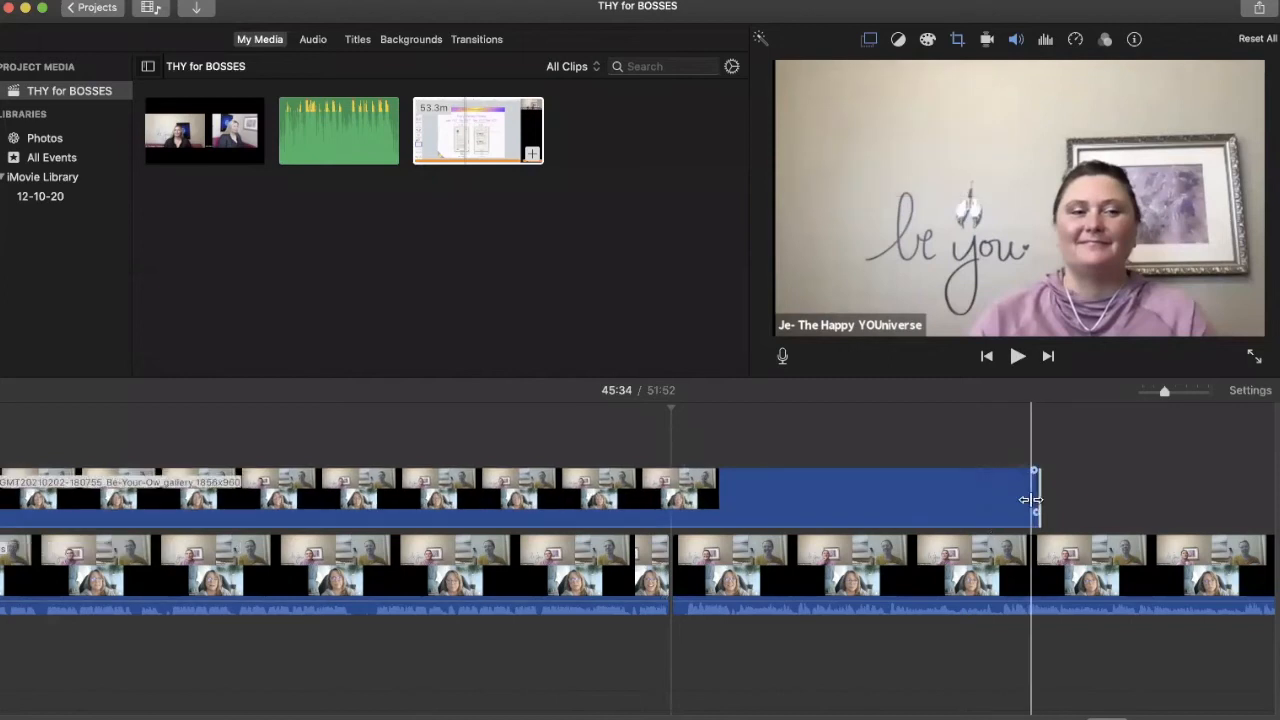
{"action": "left_click", "coordinate": [603, 487]}
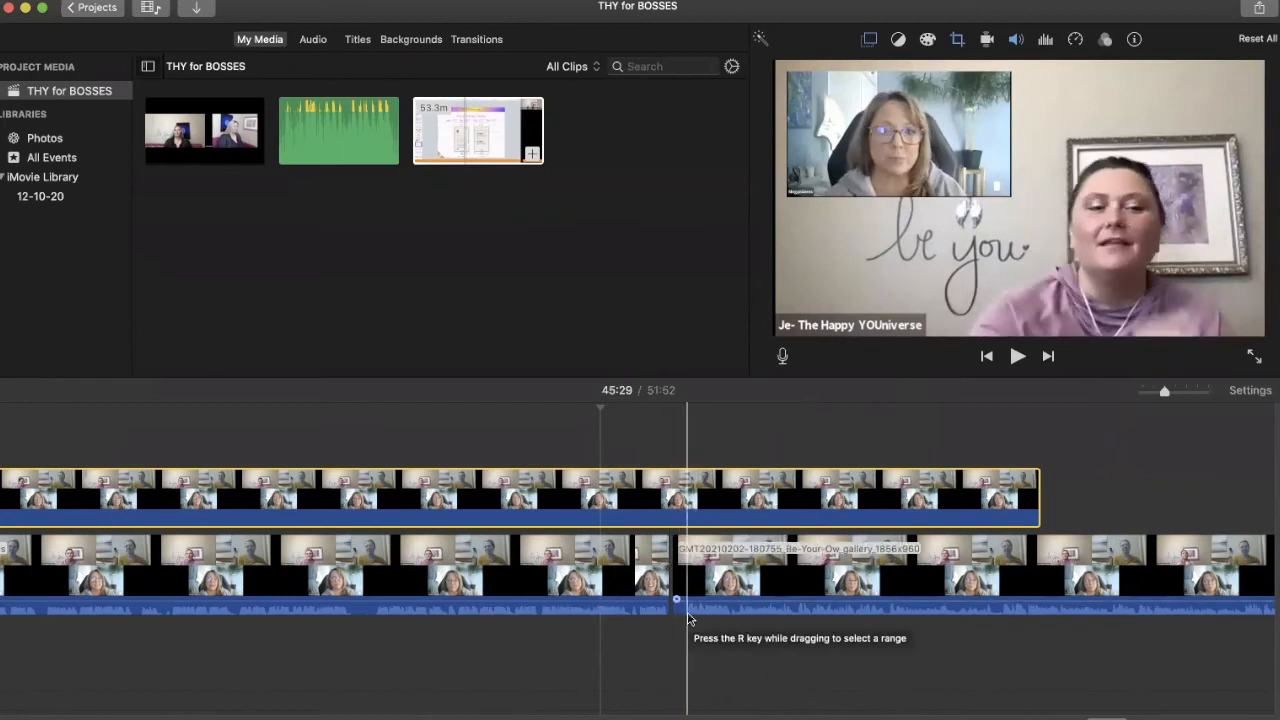
Step: Split the main-track clip at 45:35, isolating a short segment just after the cut at 45:34
{"action": "left_click", "coordinate": [673, 640]}
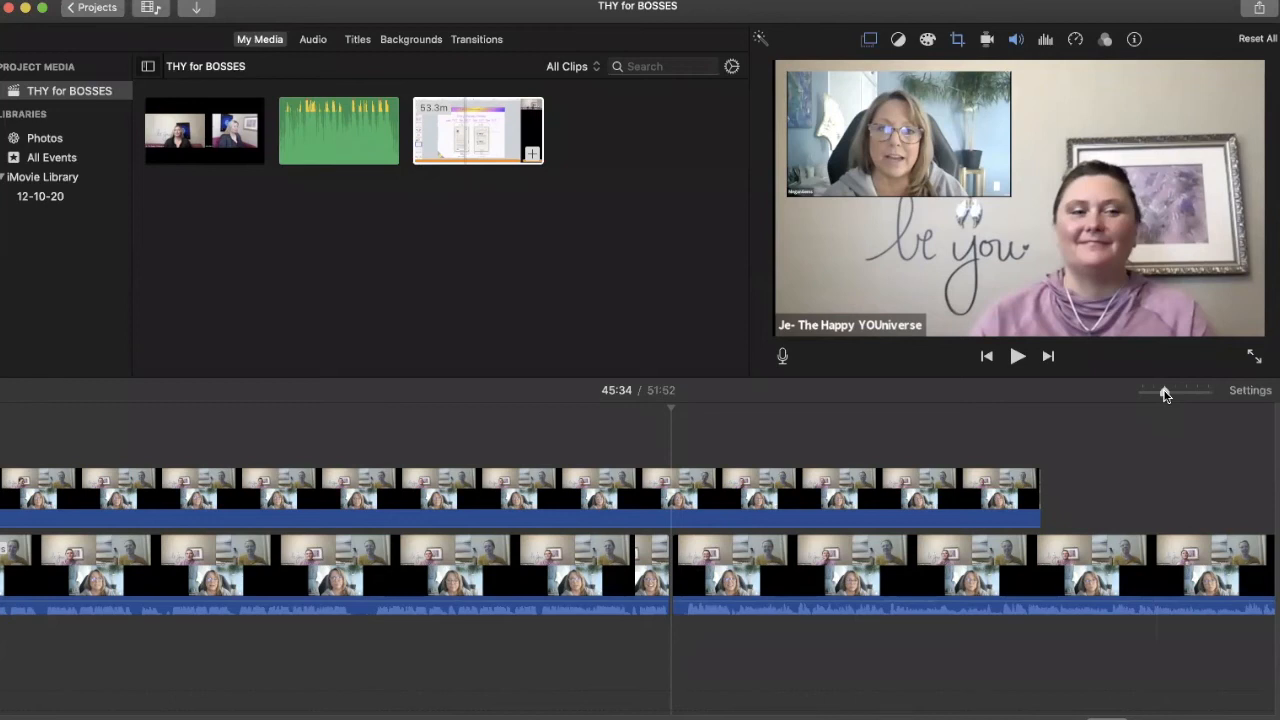
{"action": "left_click_drag", "start_coordinate": [1164, 393], "coordinate": [1177, 392]}
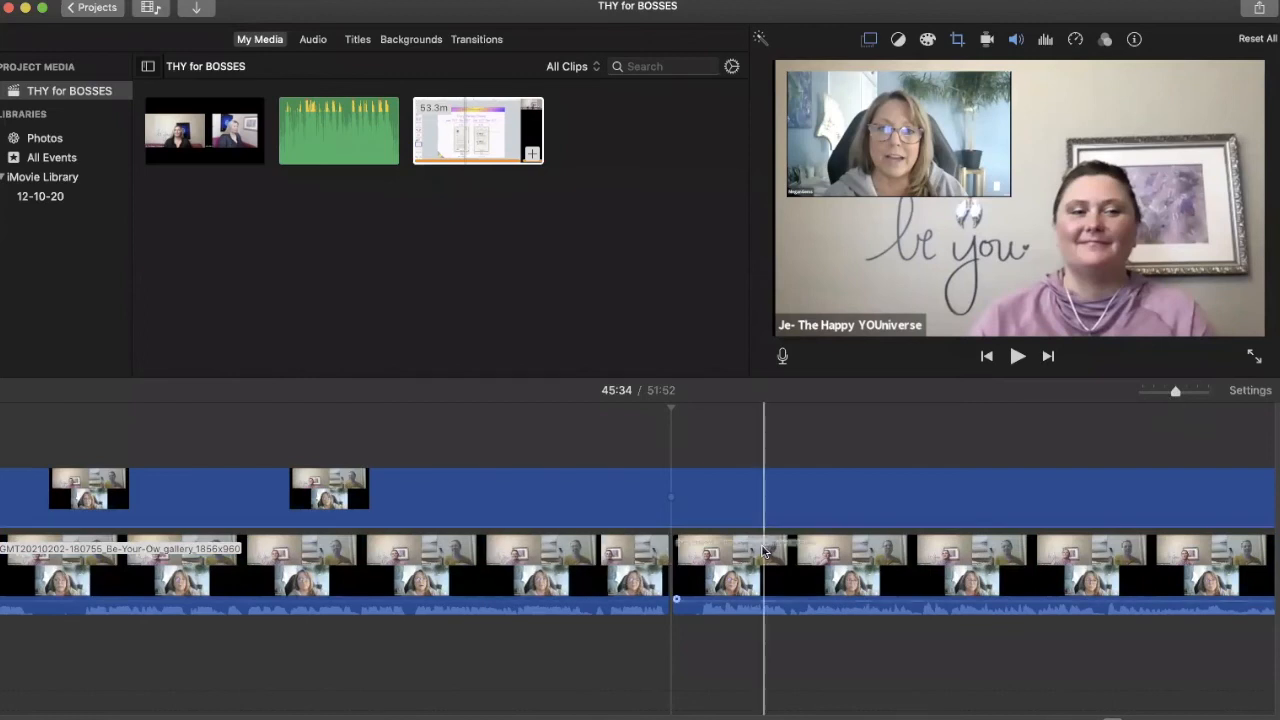
{"action": "right_click", "coordinate": [671, 610]}
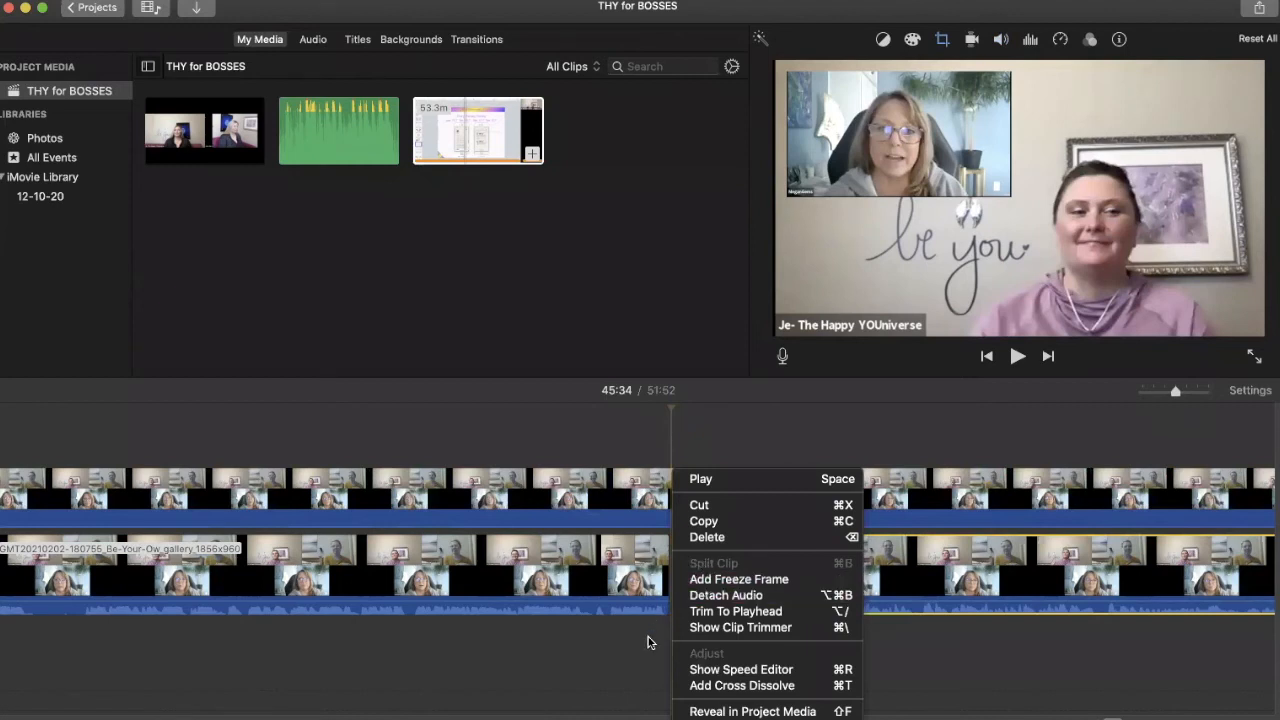
{"action": "left_click", "coordinate": [702, 579]}
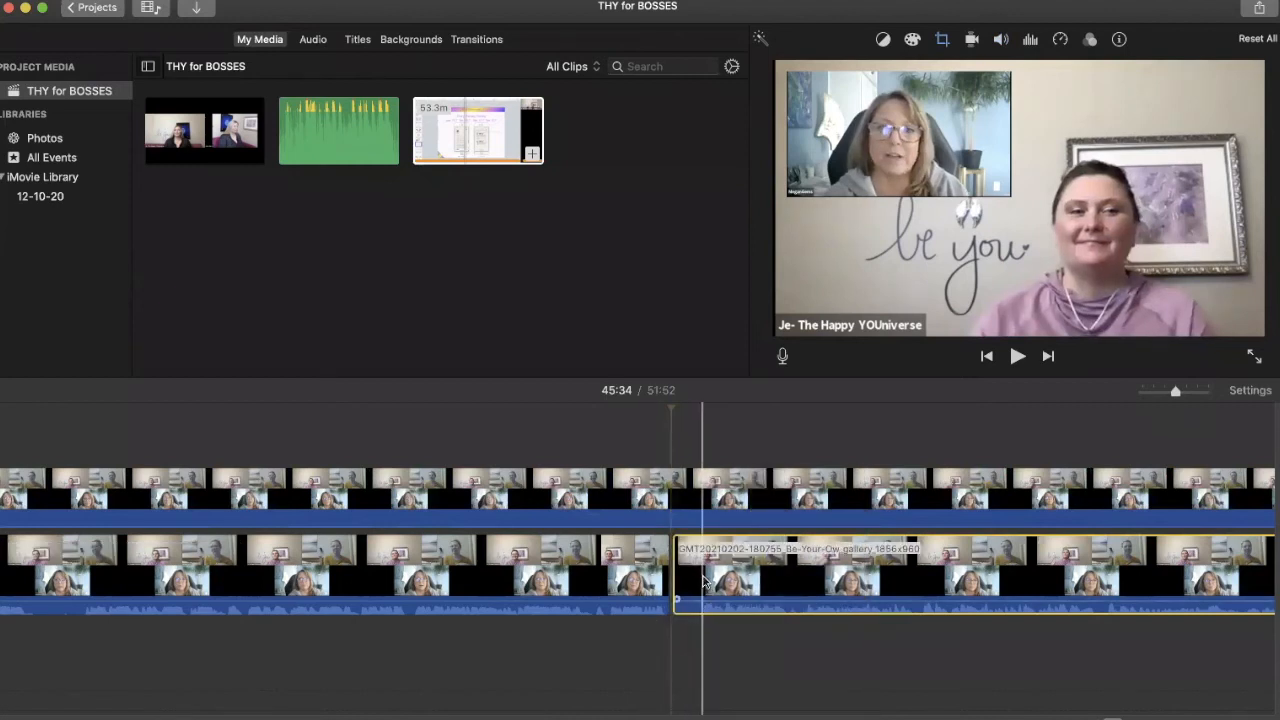
{"action": "left_click", "coordinate": [703, 580]}
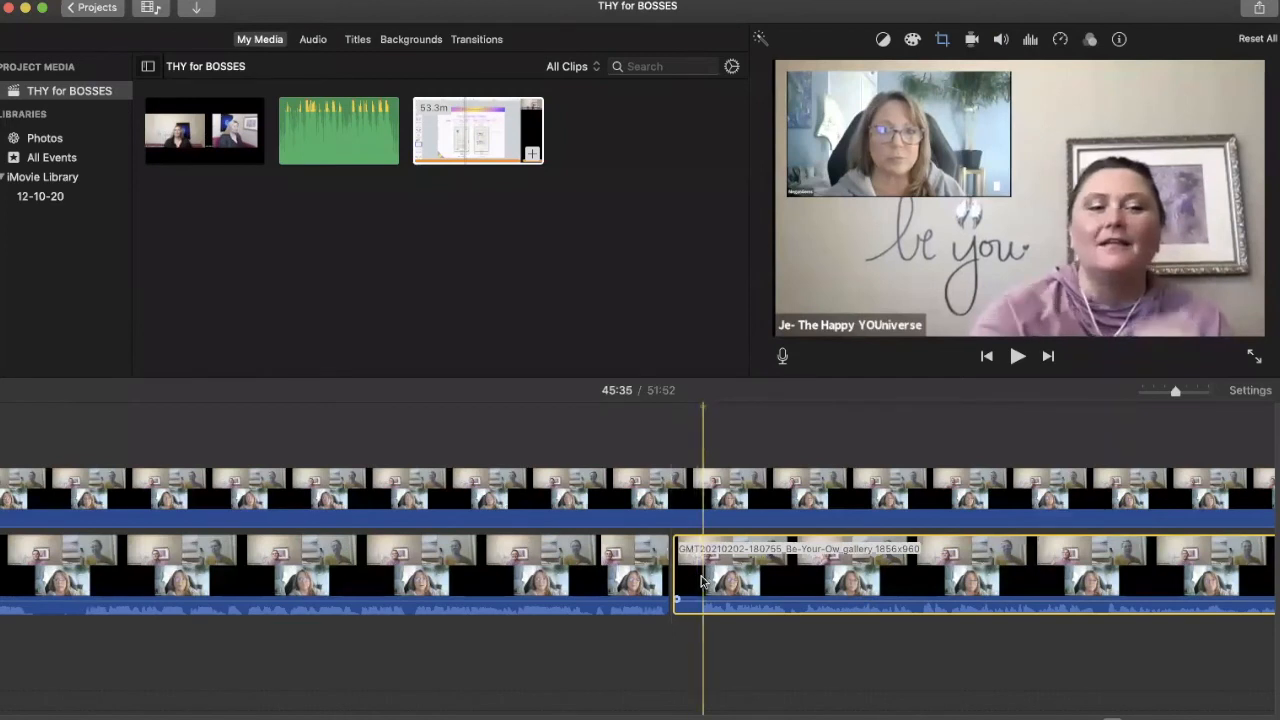
{"action": "right_click", "coordinate": [702, 581]}
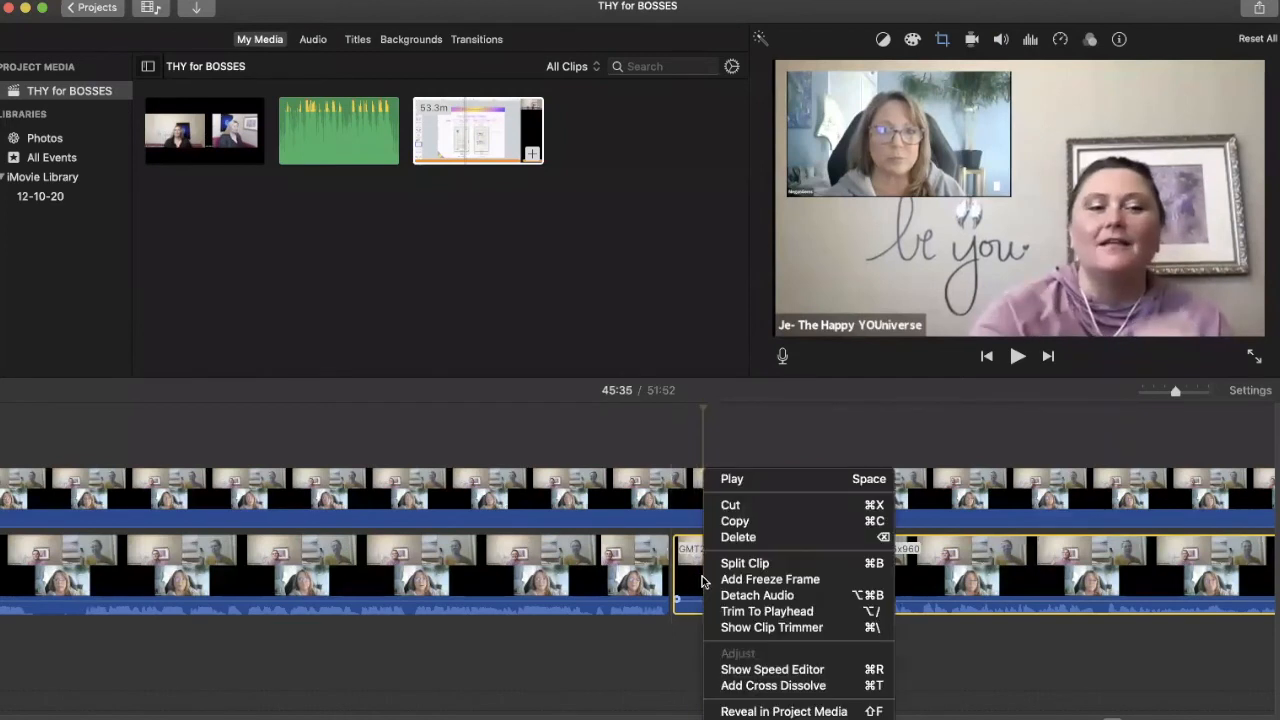
{"action": "left_click", "coordinate": [724, 564]}
{"action": "right_click", "coordinate": [702, 566]}
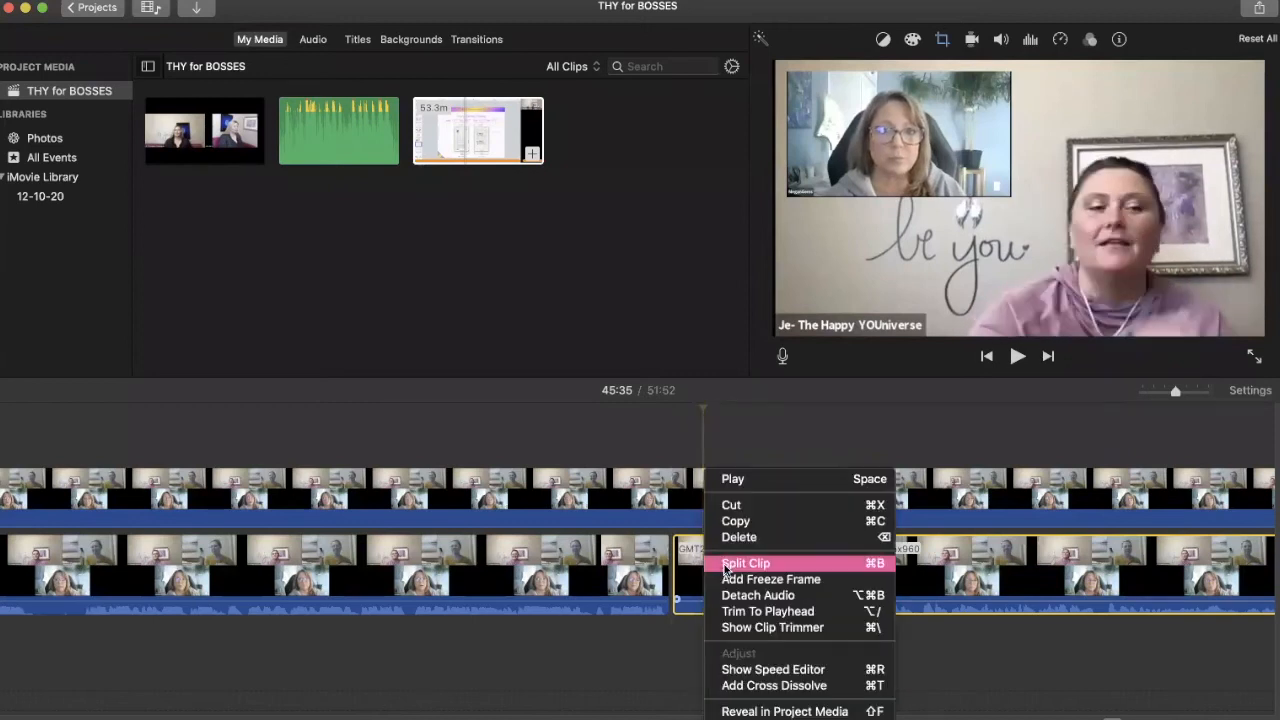
{"action": "left_click", "coordinate": [726, 563]}
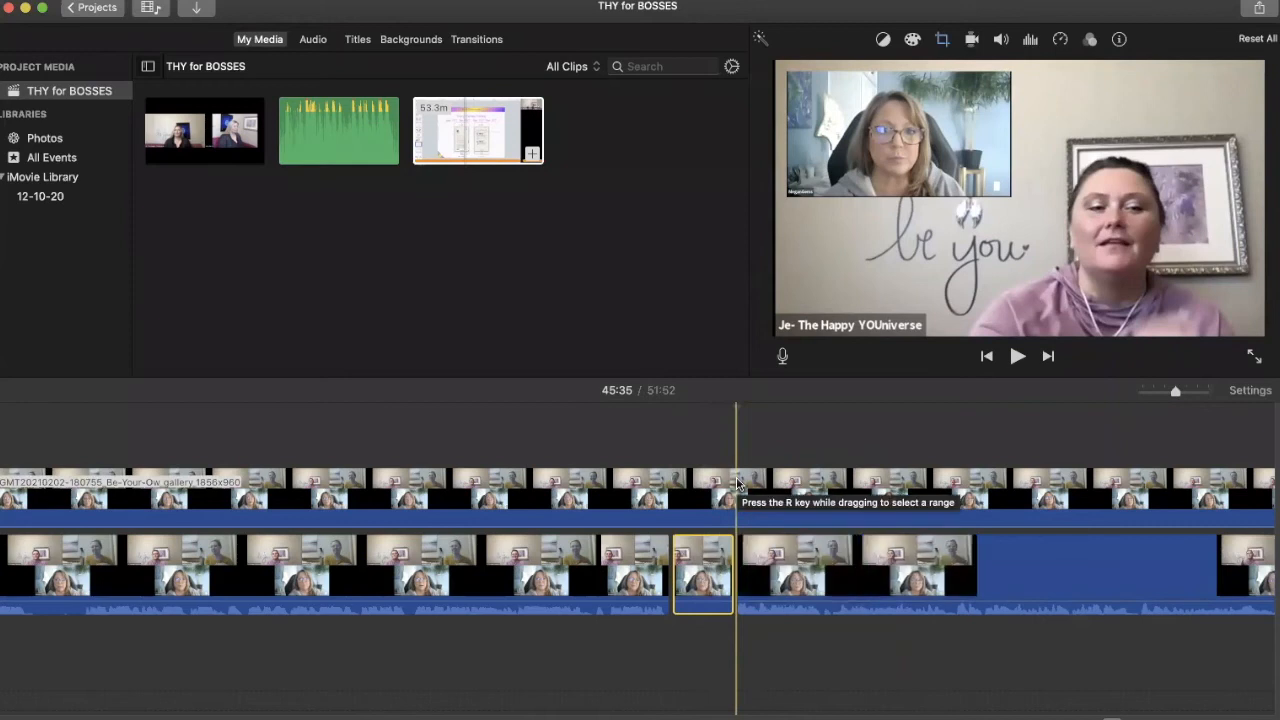
Step: Split the picture-in-picture overlay at 45:35 and 45:34, in line with both ends of the short main-track segment
{"action": "left_click", "coordinate": [737, 484]}
{"action": "right_click", "coordinate": [737, 484]}
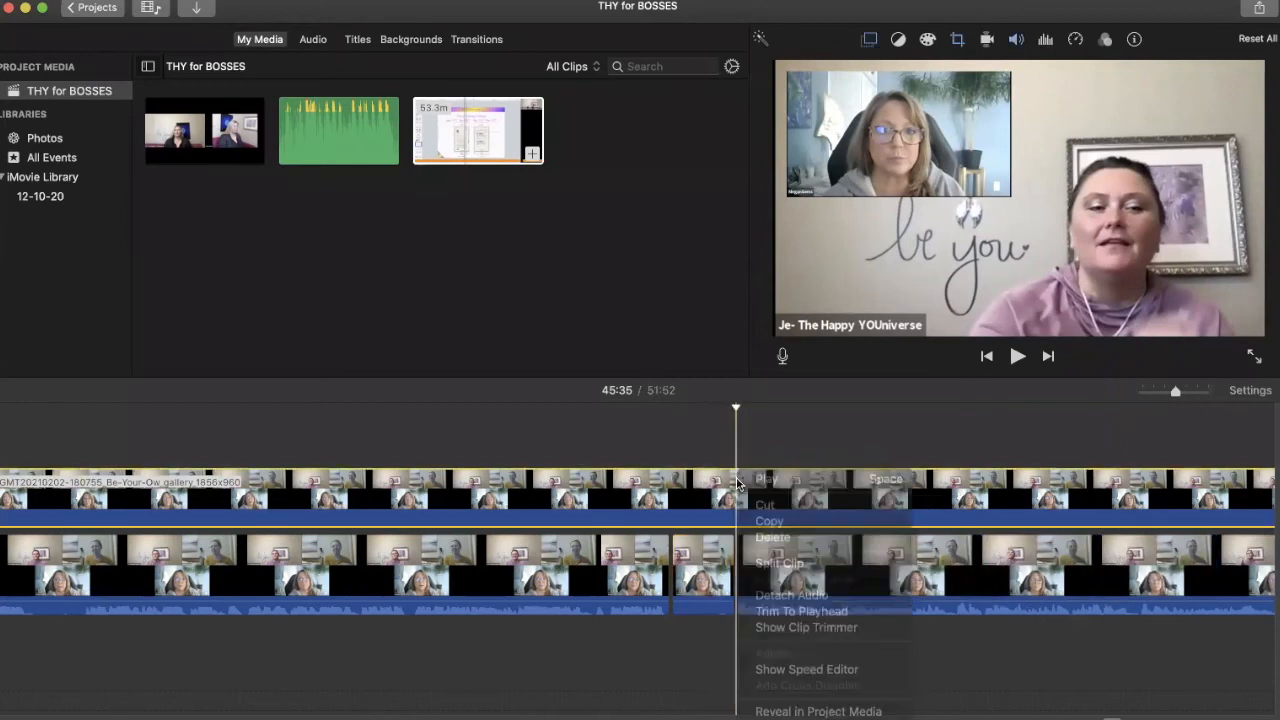
{"action": "right_click", "coordinate": [737, 490]}
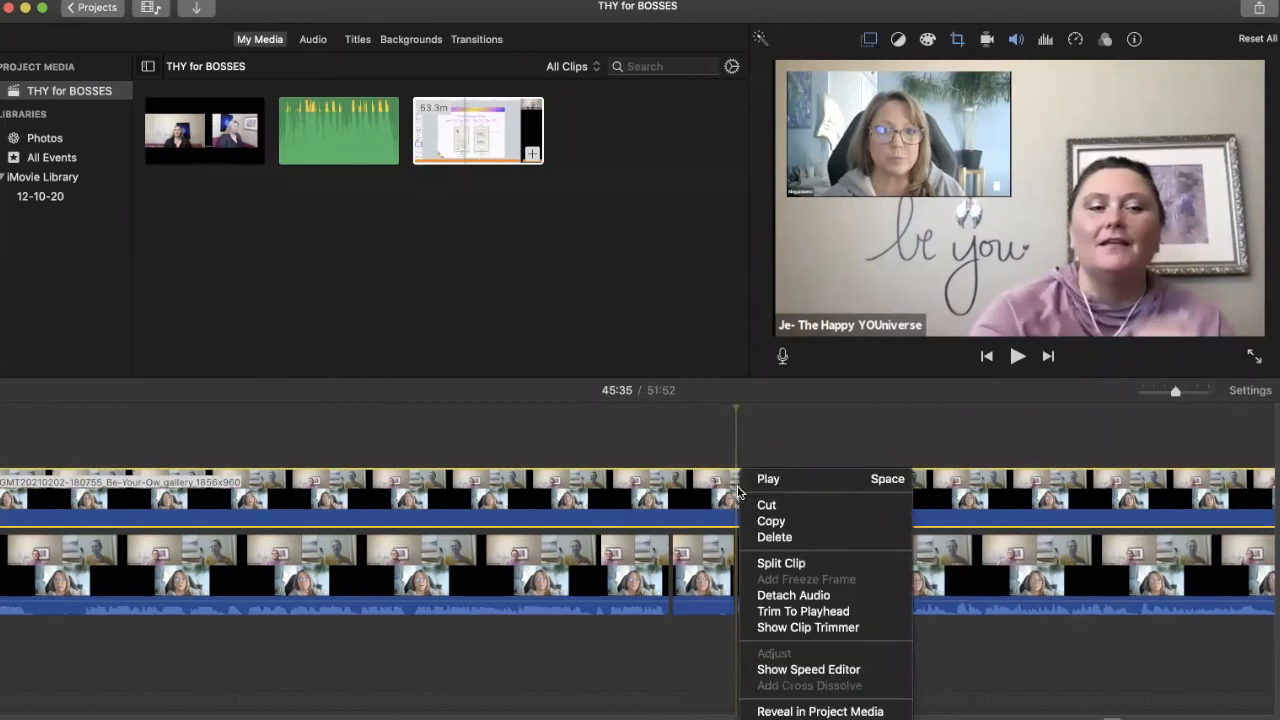
{"action": "left_click", "coordinate": [762, 564]}
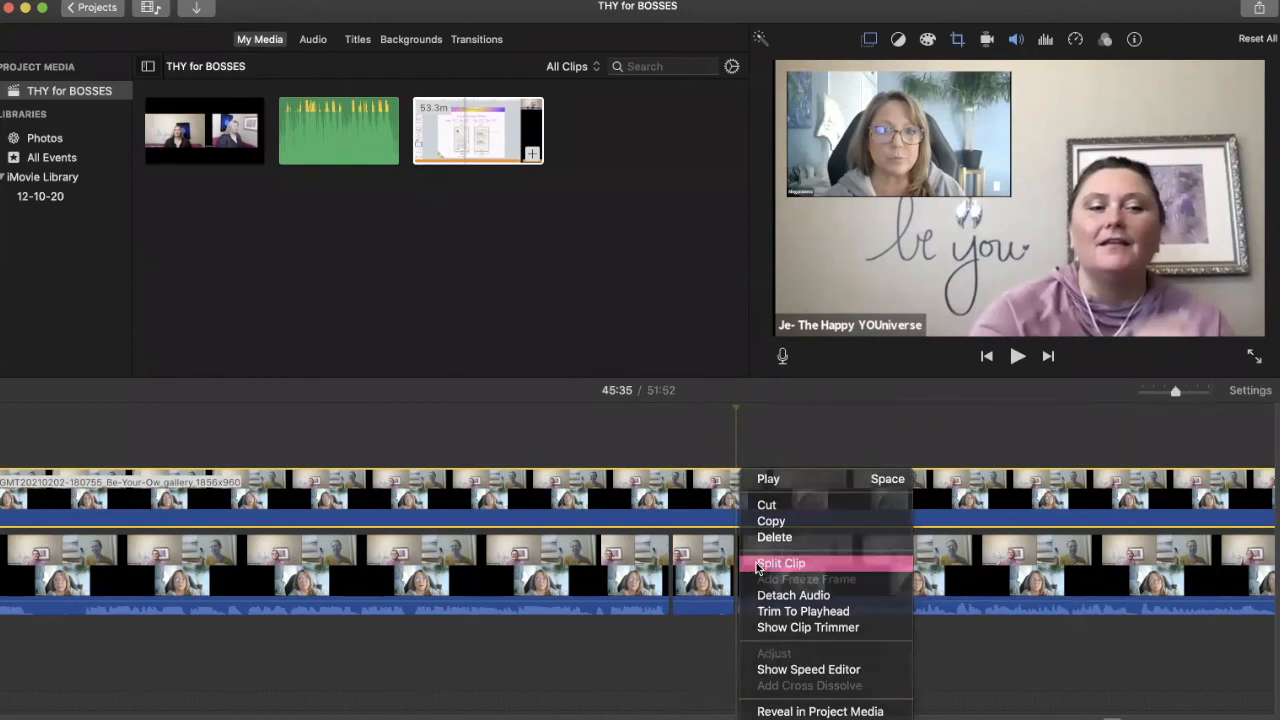
{"action": "right_click", "coordinate": [672, 487]}
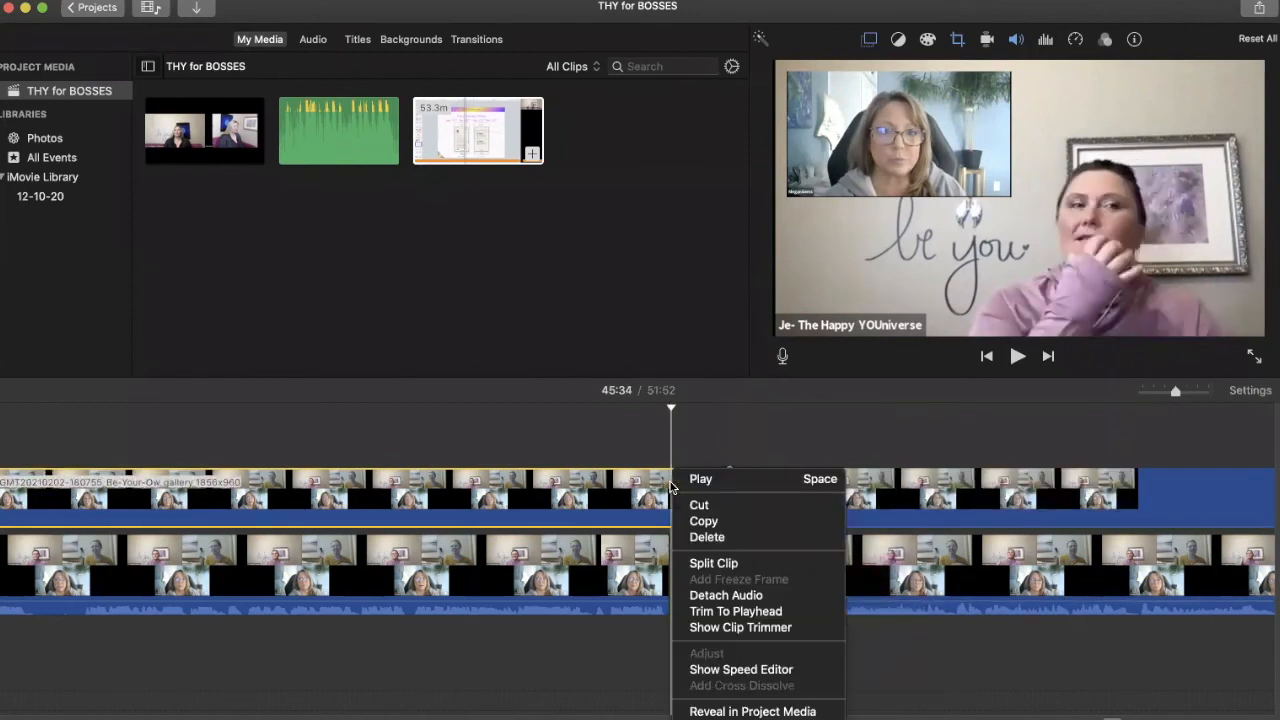
{"action": "left_click", "coordinate": [700, 565]}
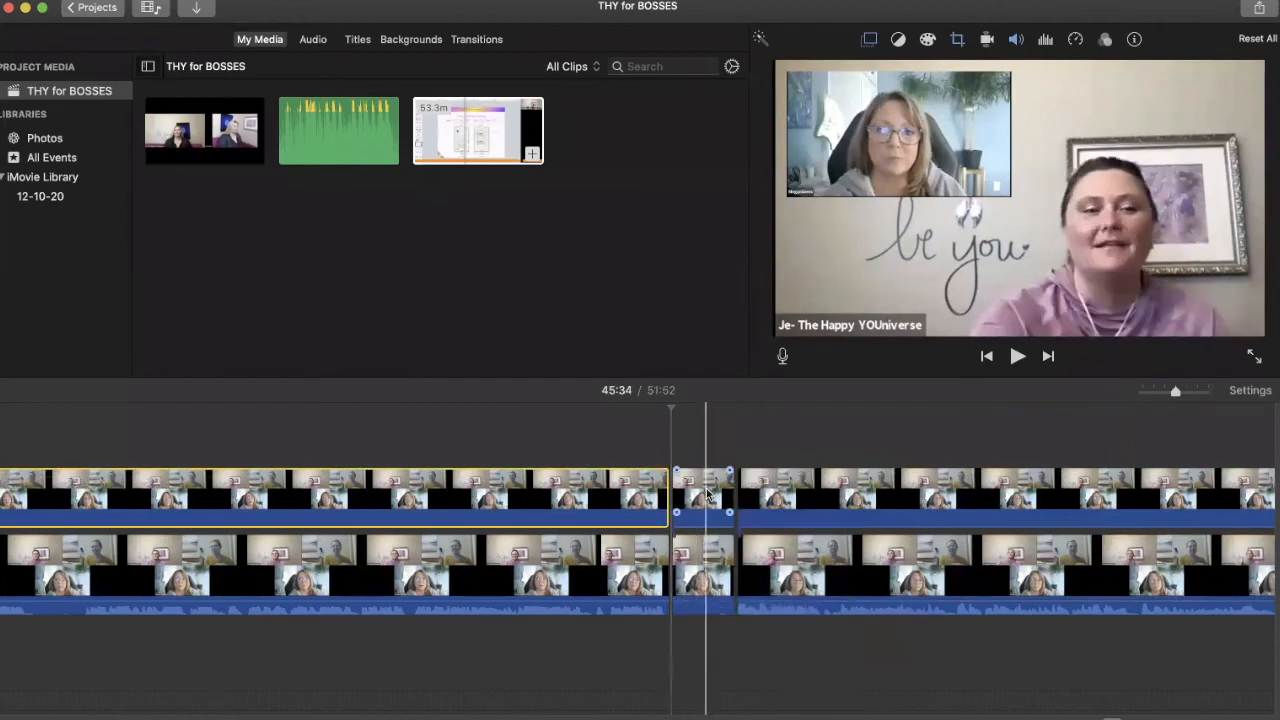
Step: Delete the short segment between 45:34 and 45:35 from both the picture-in-picture overlay and the main track
{"action": "left_click", "coordinate": [706, 493]}
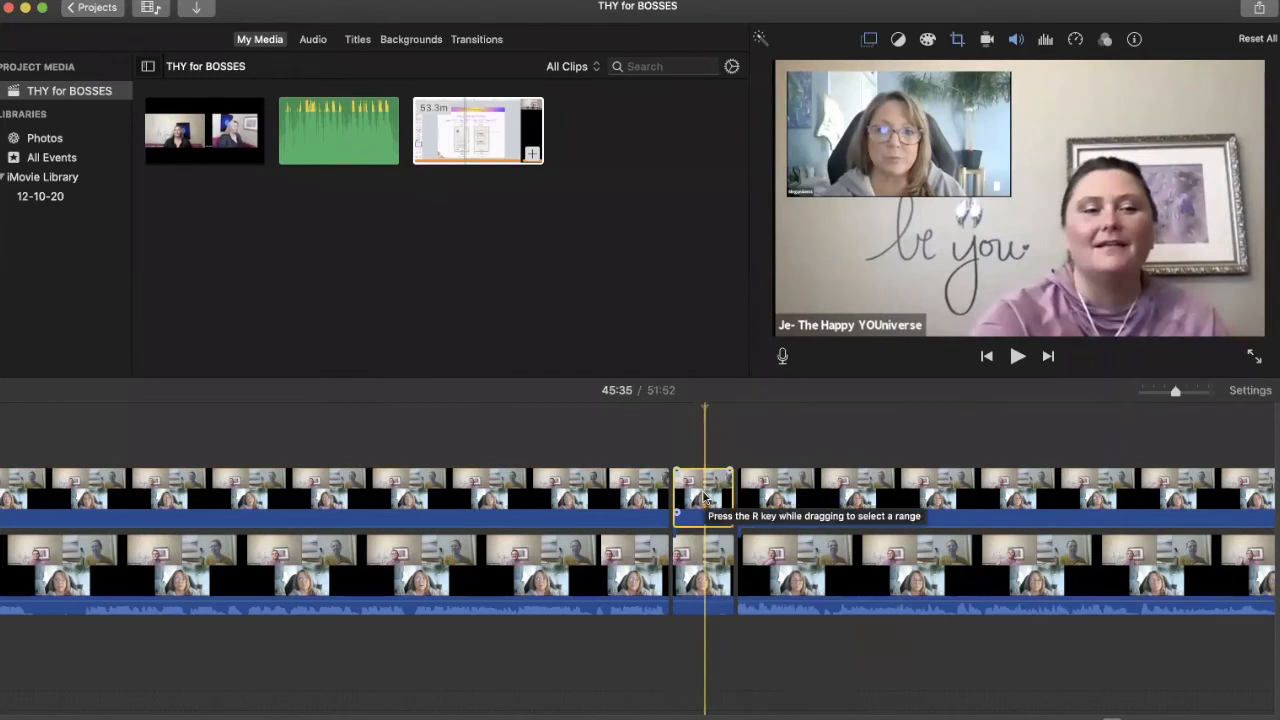
{"action": "key", "text": "Delete"}
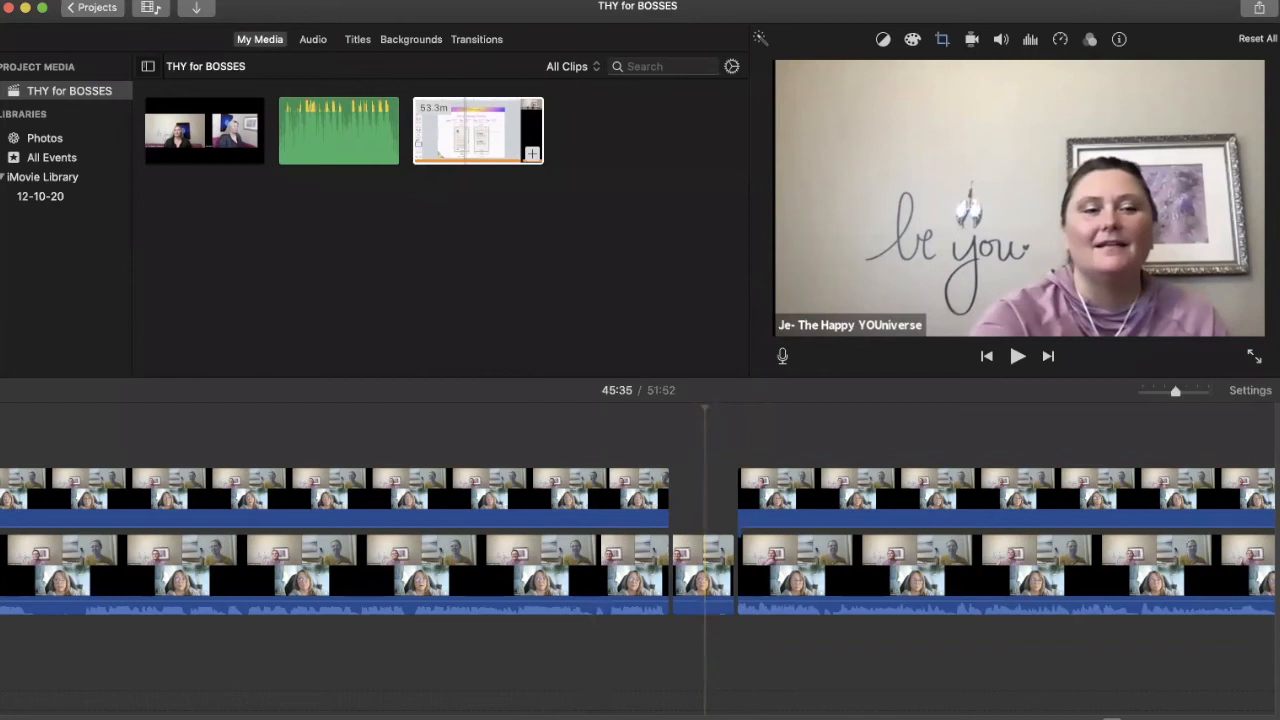
{"action": "left_click", "coordinate": [224, 0]}
{"action": "mouse_move", "coordinate": [136, 0]}
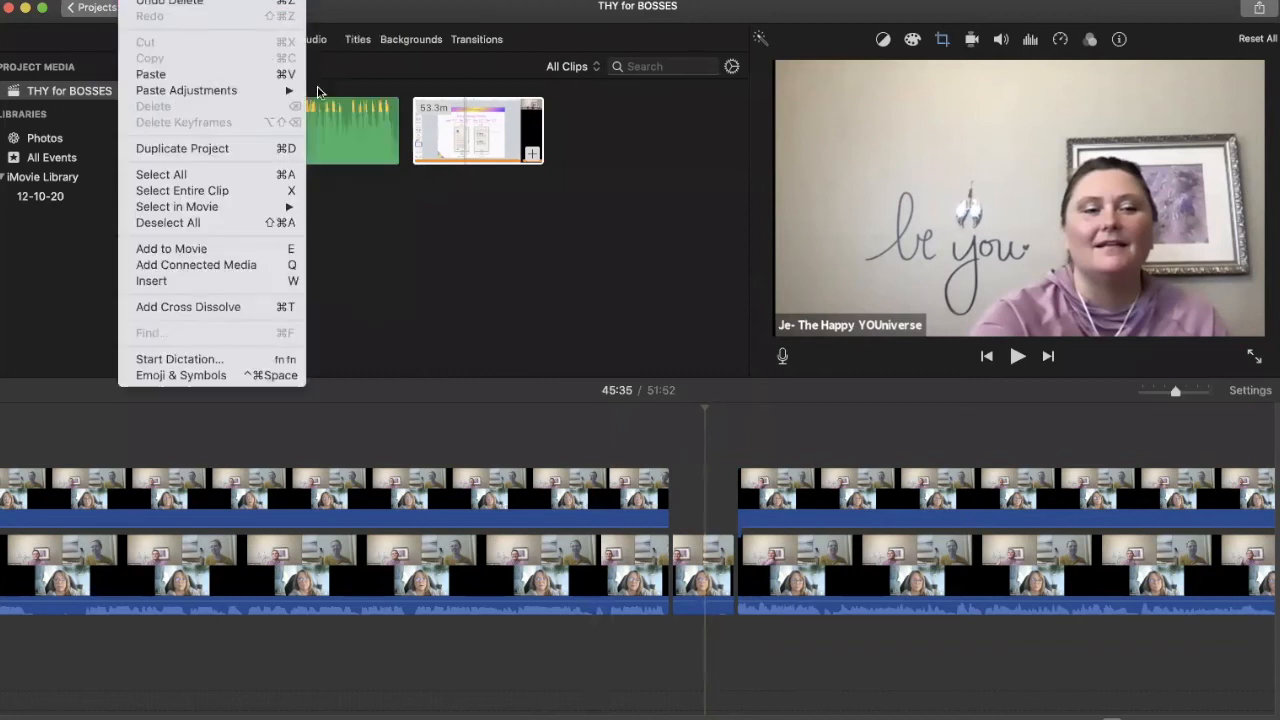
{"action": "mouse_move", "coordinate": [178, 0]}
{"action": "left_click", "coordinate": [705, 562]}
{"action": "left_click", "coordinate": [705, 562]}
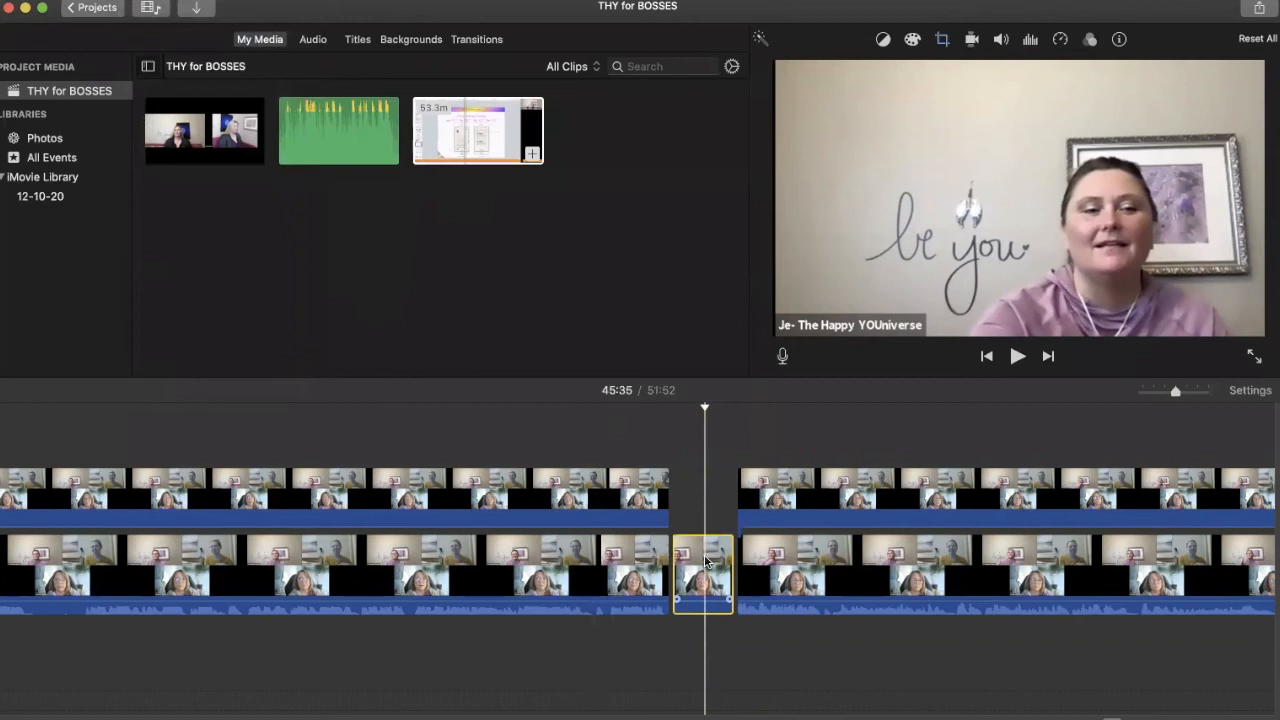
{"action": "key", "text": "Delete"}
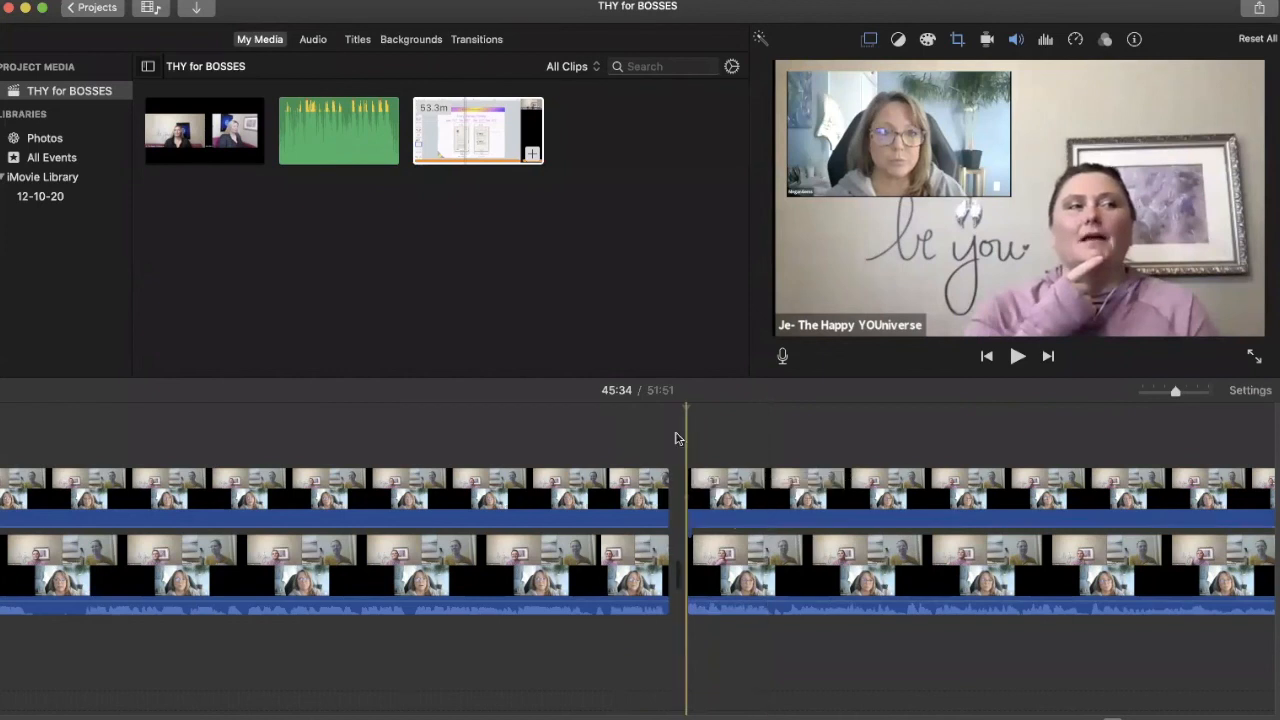
Step: Play the footage from 45:33 across the joined cut to check the edit
{"action": "left_click", "coordinate": [646, 416]}
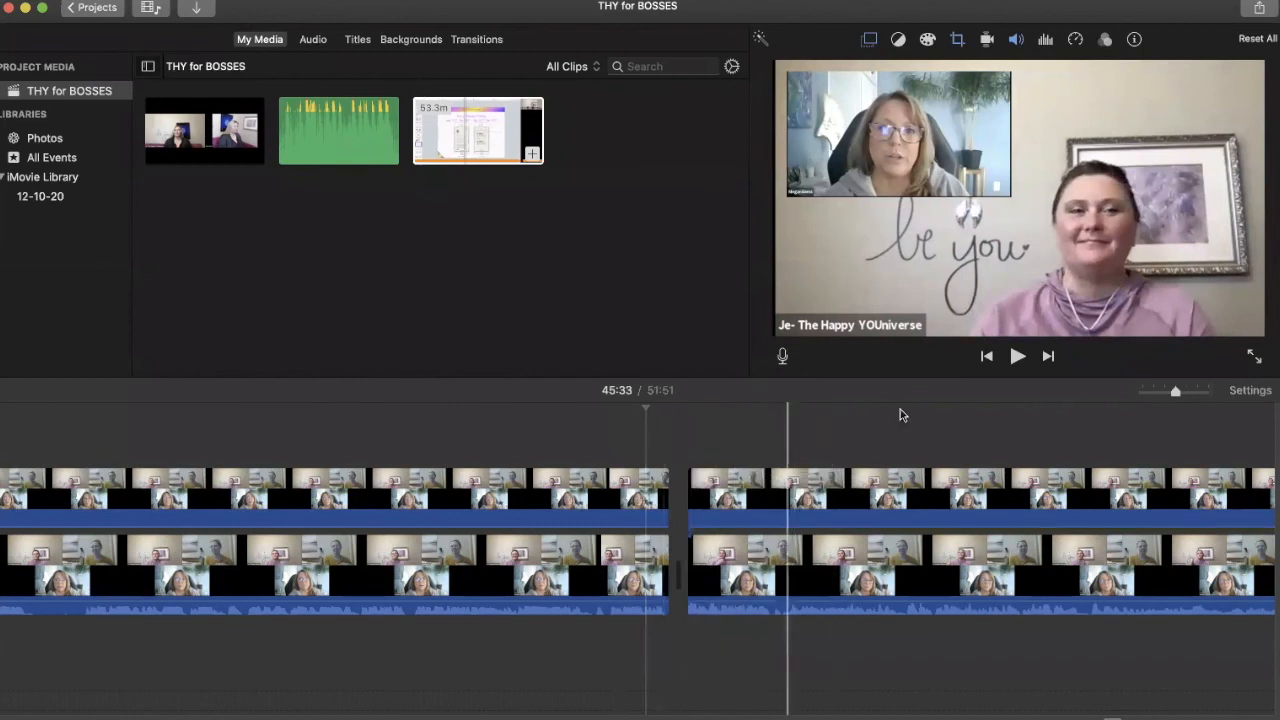
{"action": "left_click", "coordinate": [1016, 356]}
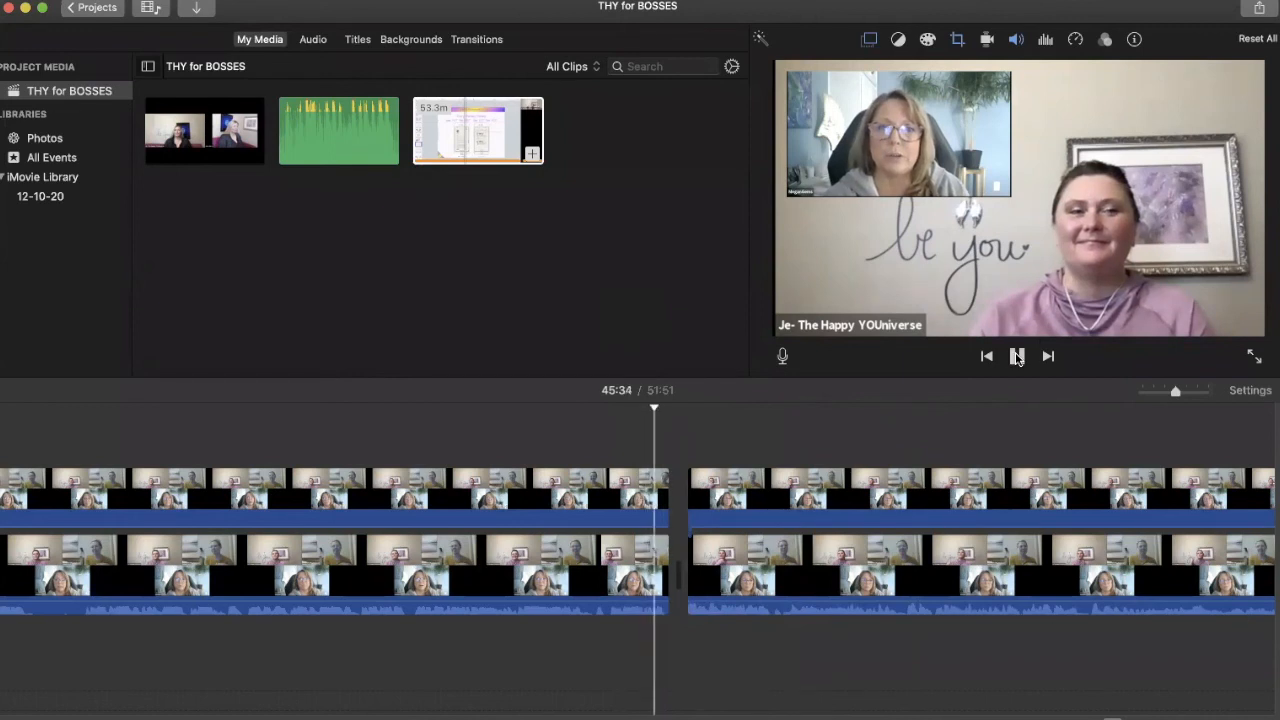
{"action": "left_click", "coordinate": [1016, 356]}
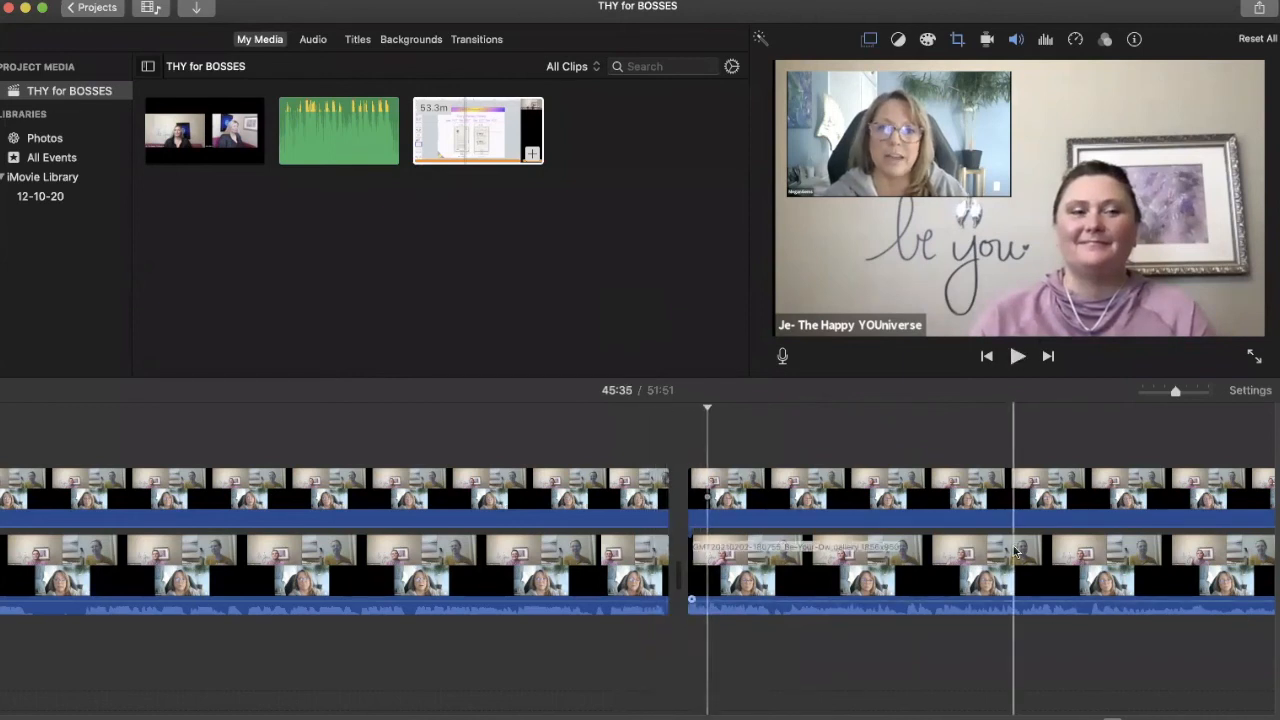
Step: Split the main-track clip at 48:24, just before the end of the picture-in-picture overlay
{"action": "scroll", "coordinate": [1015, 550], "scroll_direction": "right", "scroll_amount": 10}
{"action": "scroll", "coordinate": [1015, 550], "scroll_direction": "left", "scroll_amount": 10}
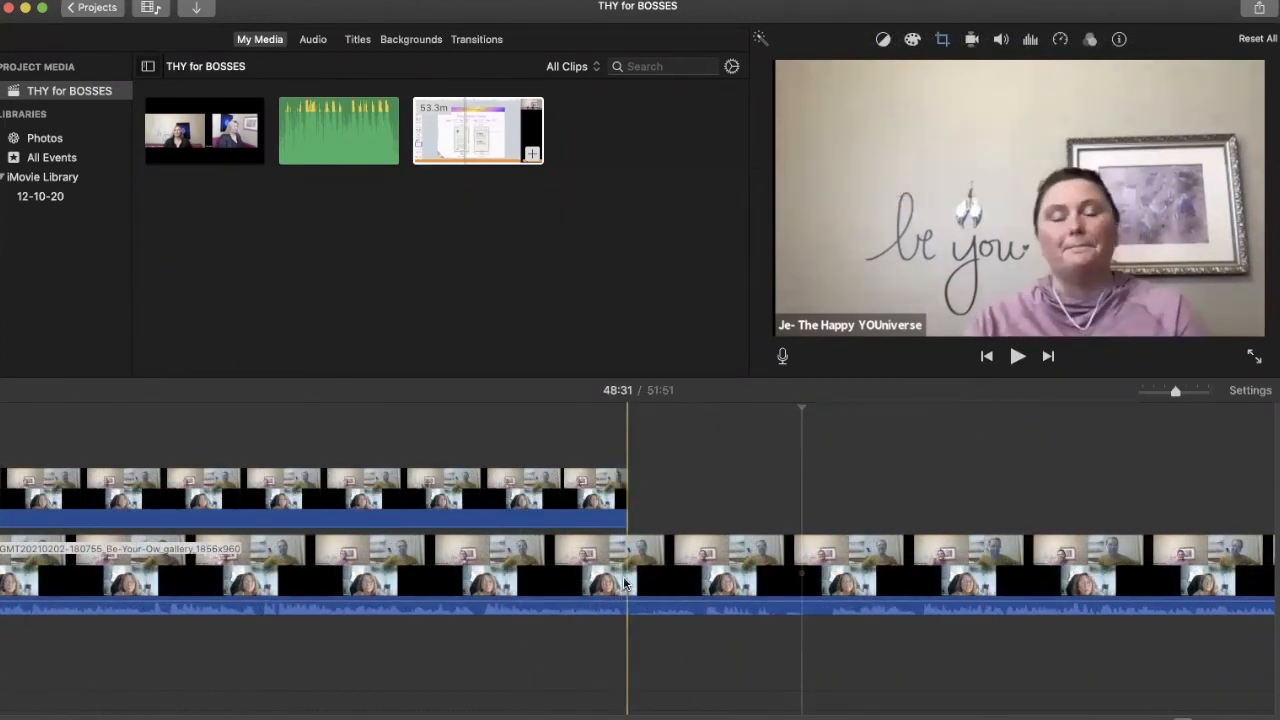
{"action": "left_click", "coordinate": [622, 584]}
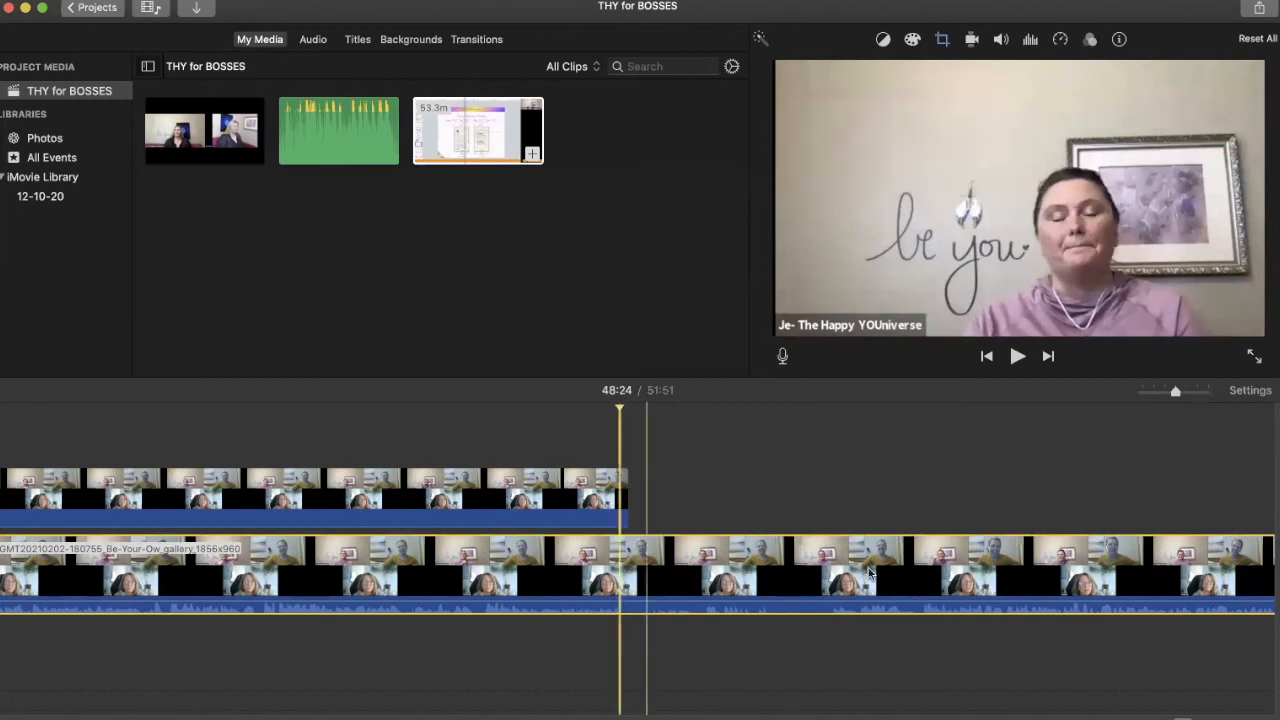
{"action": "right_click", "coordinate": [618, 555]}
{"action": "key", "text": "Escape"}
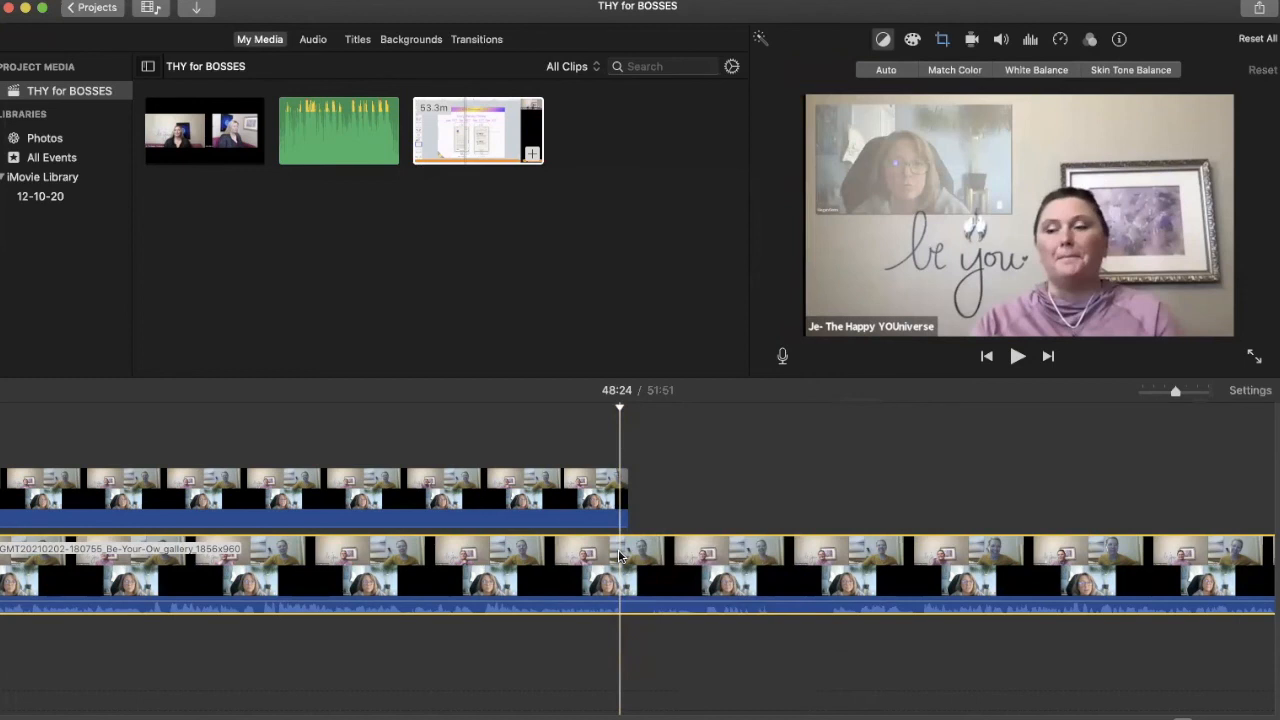
{"action": "key", "text": "super+b"}
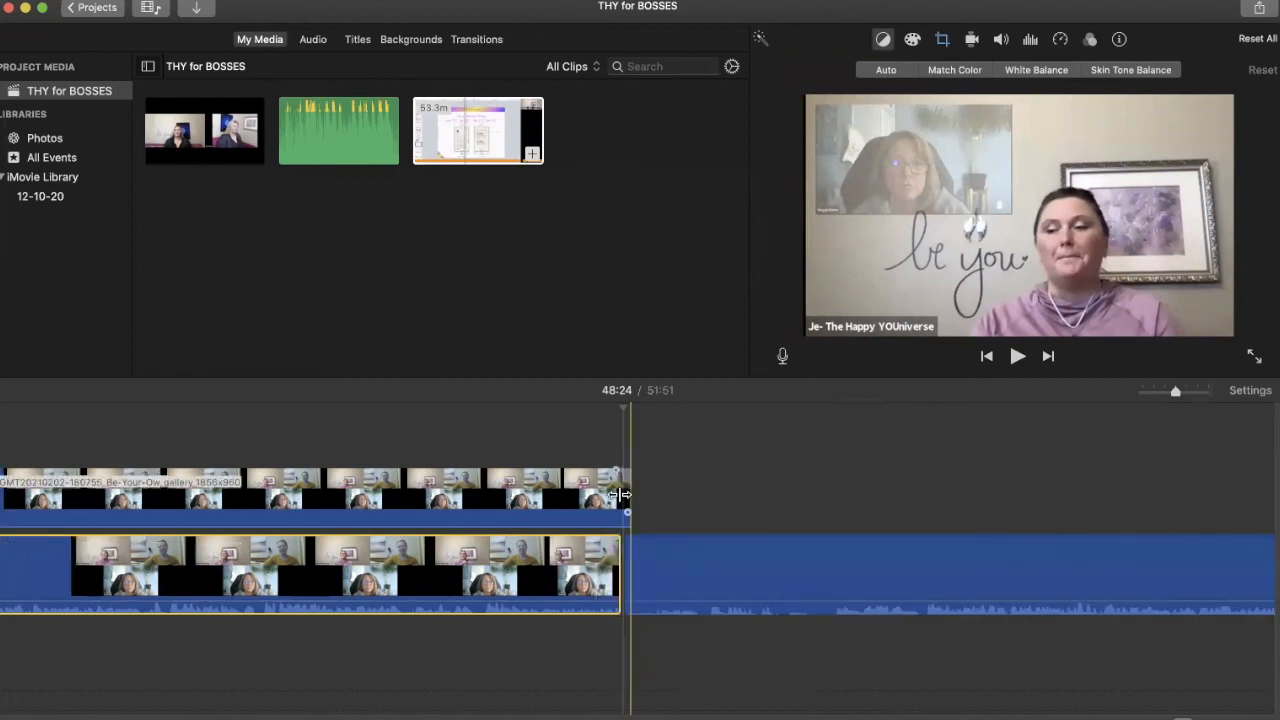
Step: Trim the picture-in-picture overlay's end to the main-track cut at 48:24 and lengthen its fade-out
{"action": "left_click", "coordinate": [620, 494]}
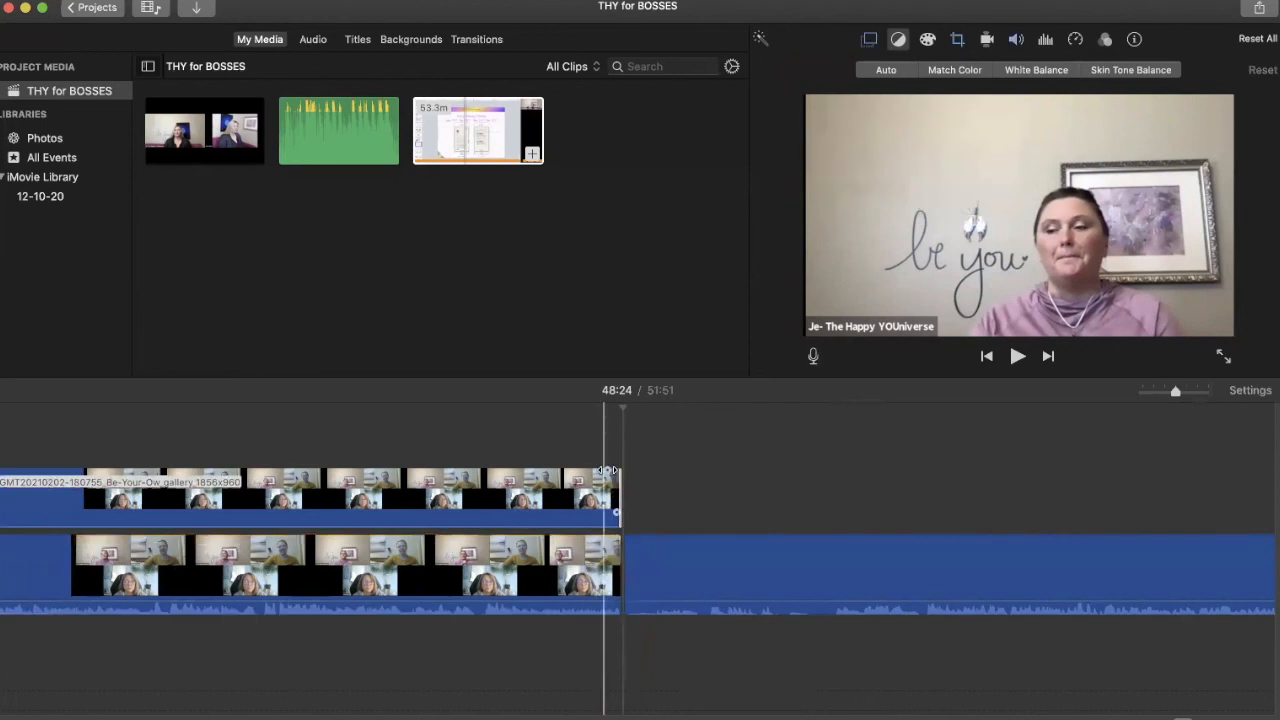
{"action": "mouse_move", "coordinate": [607, 471]}
{"action": "left_mouse_down"}
{"action": "mouse_move", "coordinate": [619, 471]}
{"action": "mouse_move", "coordinate": [590, 470]}
{"action": "left_mouse_up"}
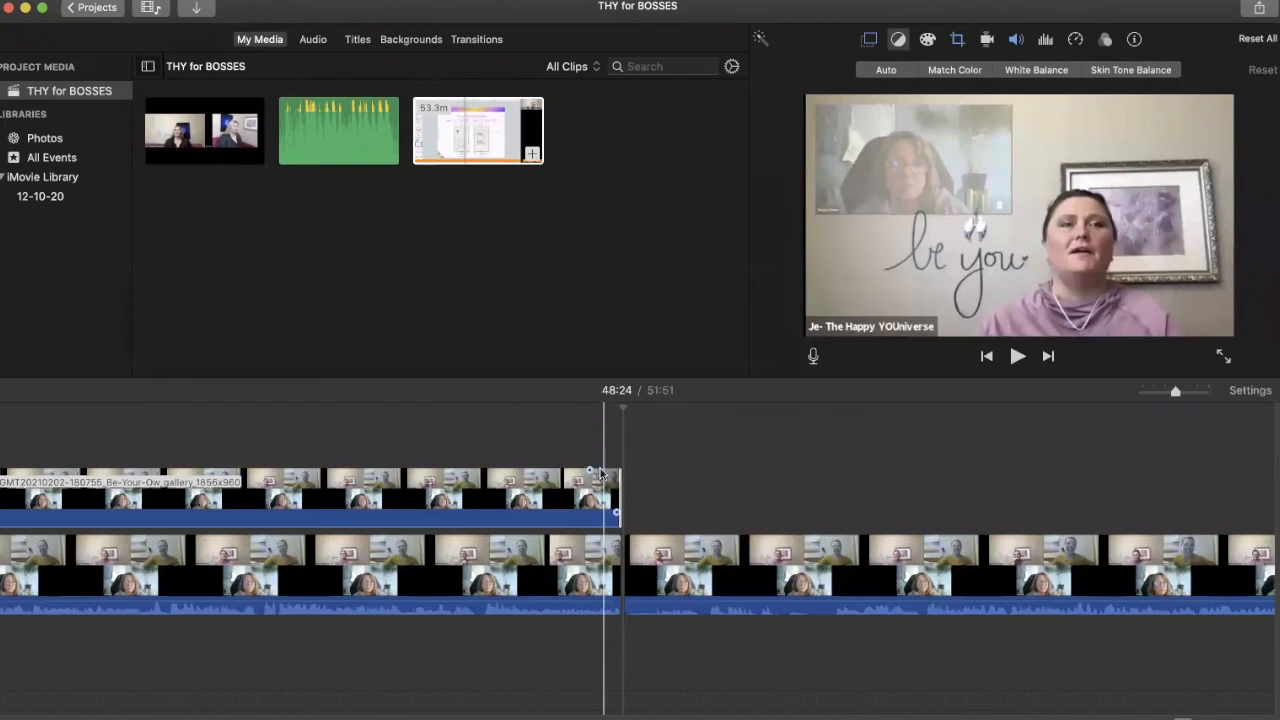
Step: Split the main-track clip at 48:36 and delete the segment between the 48:24 cut and that split
{"action": "left_click", "coordinate": [926, 582]}
{"action": "right_click", "coordinate": [926, 582]}
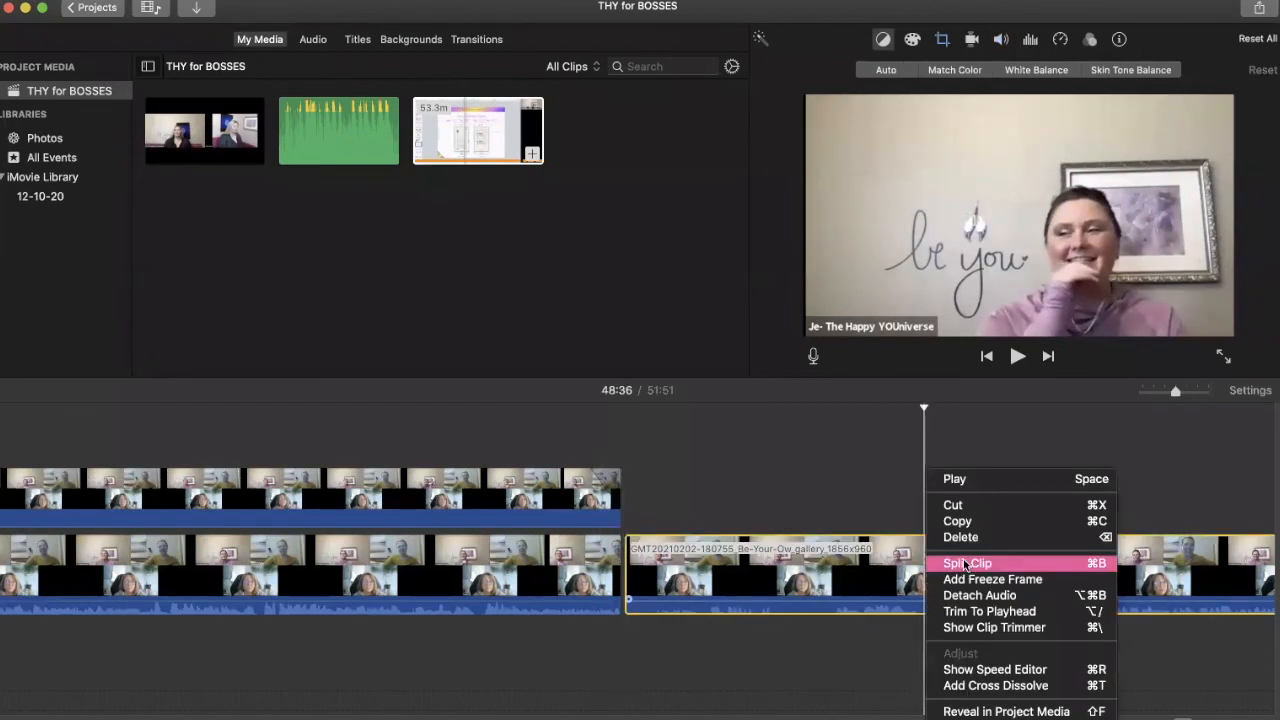
{"action": "left_click", "coordinate": [966, 564]}
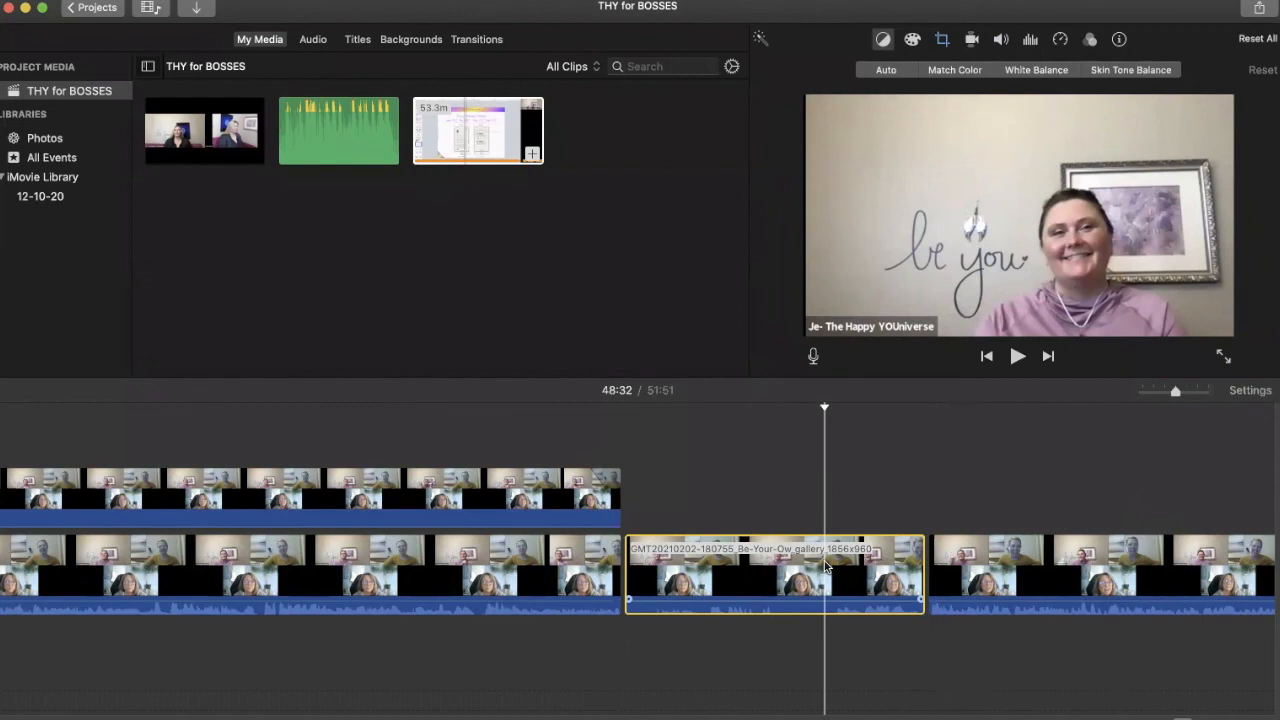
{"action": "key", "text": "Delete"}
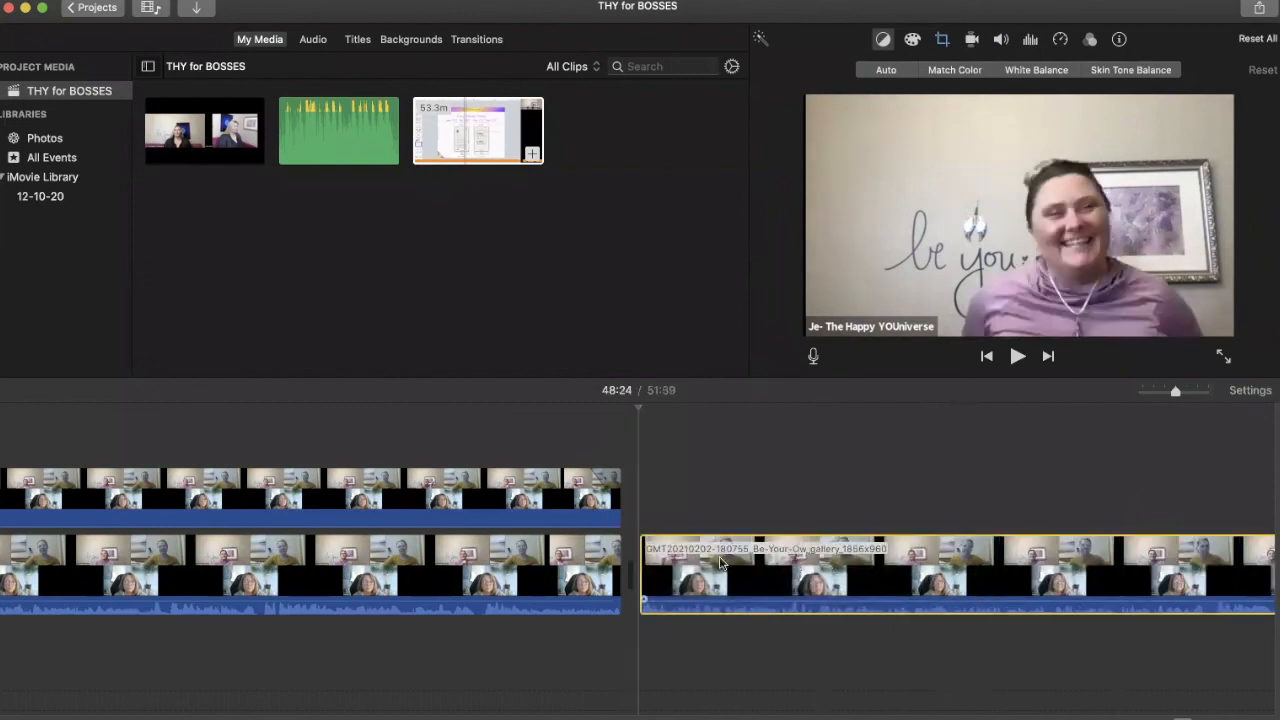
Step: Add a Cross Blur transition at the main-track cut where the picture-in-picture overlay ends
{"action": "left_click", "coordinate": [470, 39]}
{"action": "left_click", "coordinate": [143, 174]}
{"action": "left_click_drag", "start_coordinate": [620, 509], "coordinate": [615, 530]}
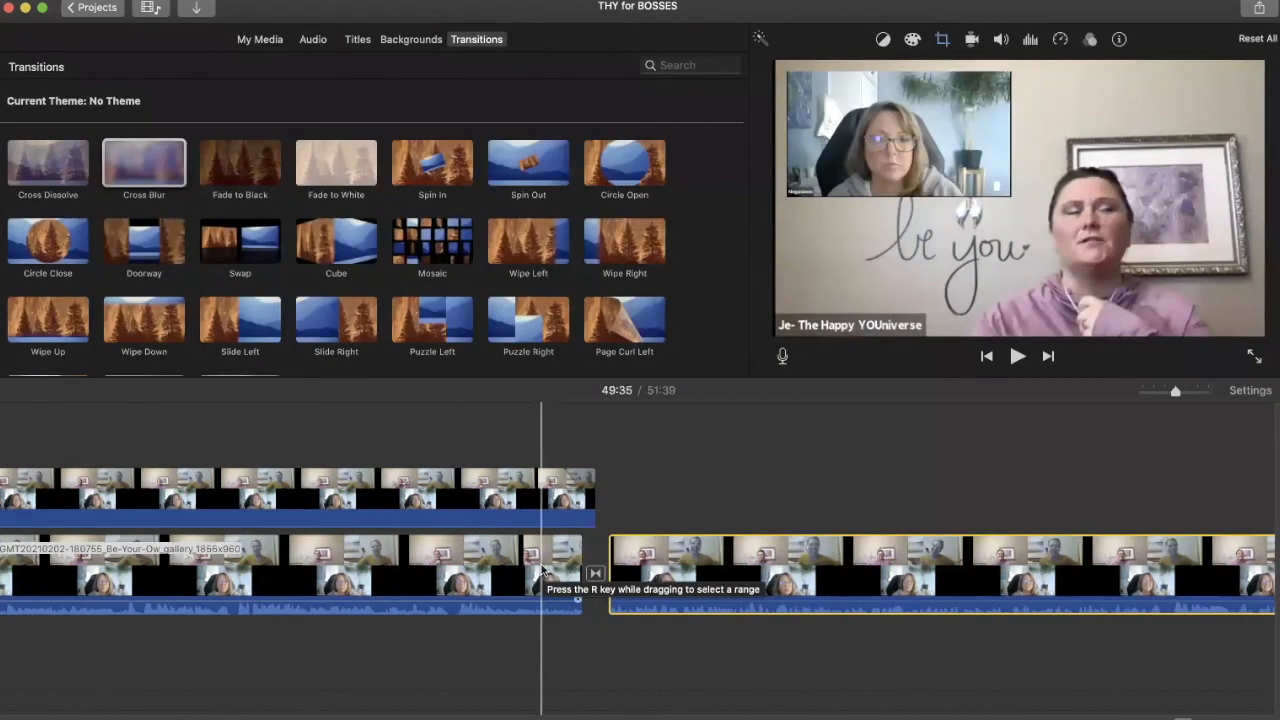
Step: Set the crop style of the main-track clip after the transition to Fit and apply it
{"action": "left_click", "coordinate": [680, 560]}
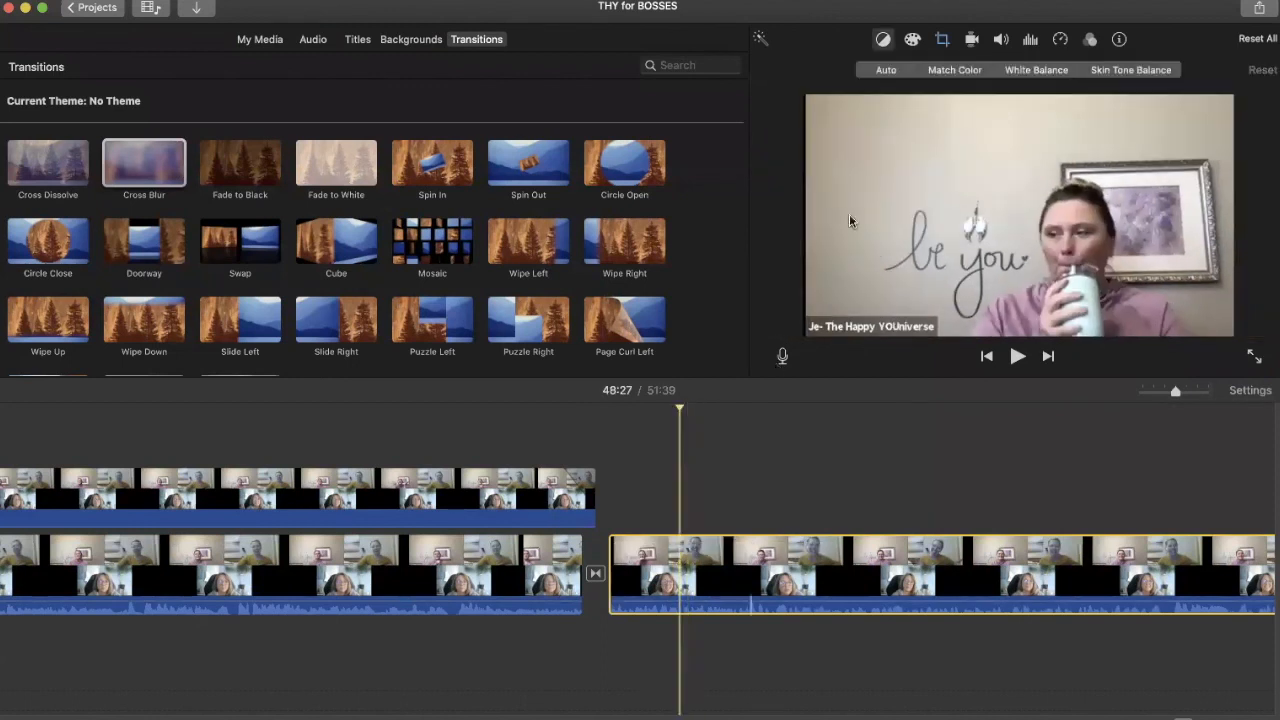
{"action": "left_click", "coordinate": [941, 42]}
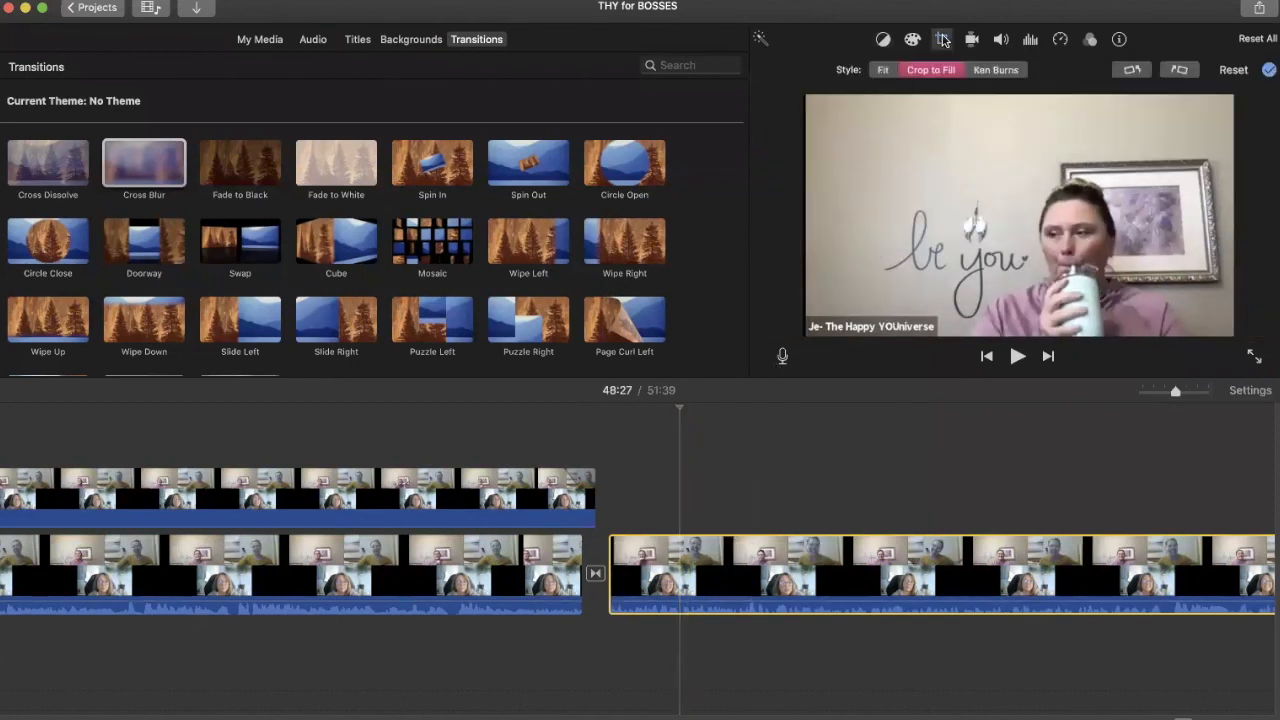
{"action": "left_click", "coordinate": [883, 72]}
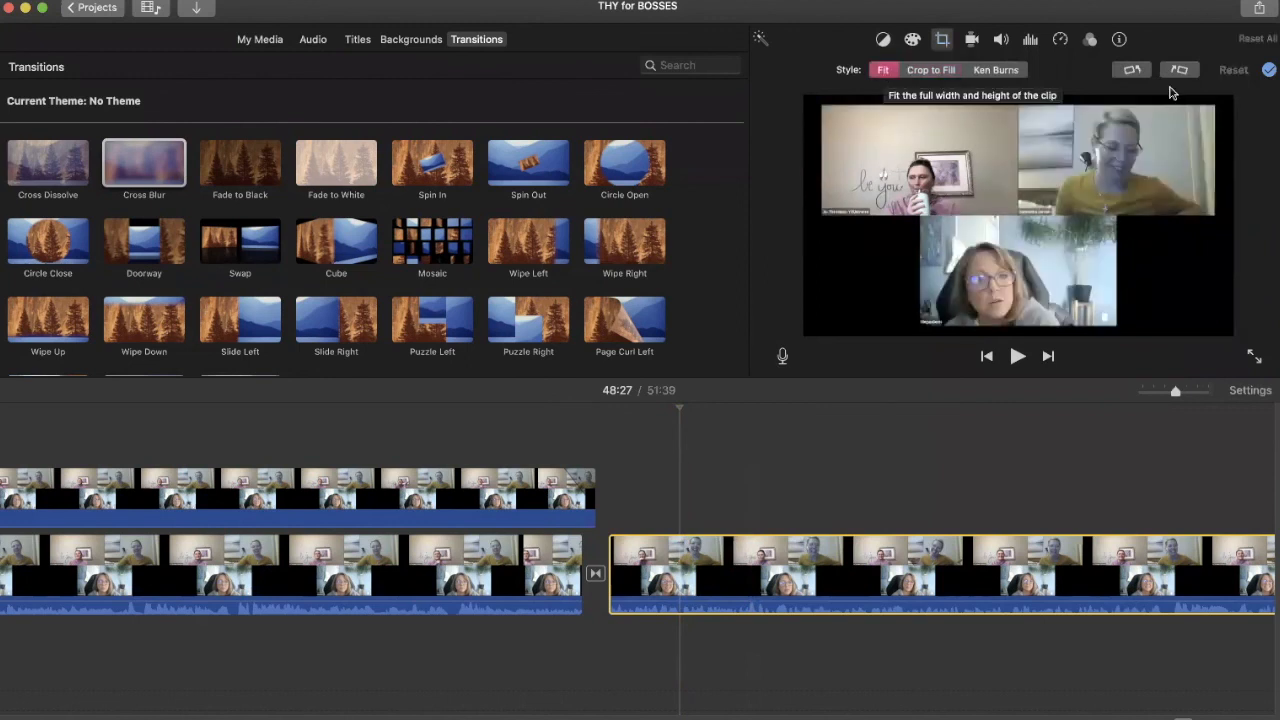
{"action": "left_click", "coordinate": [1268, 69]}
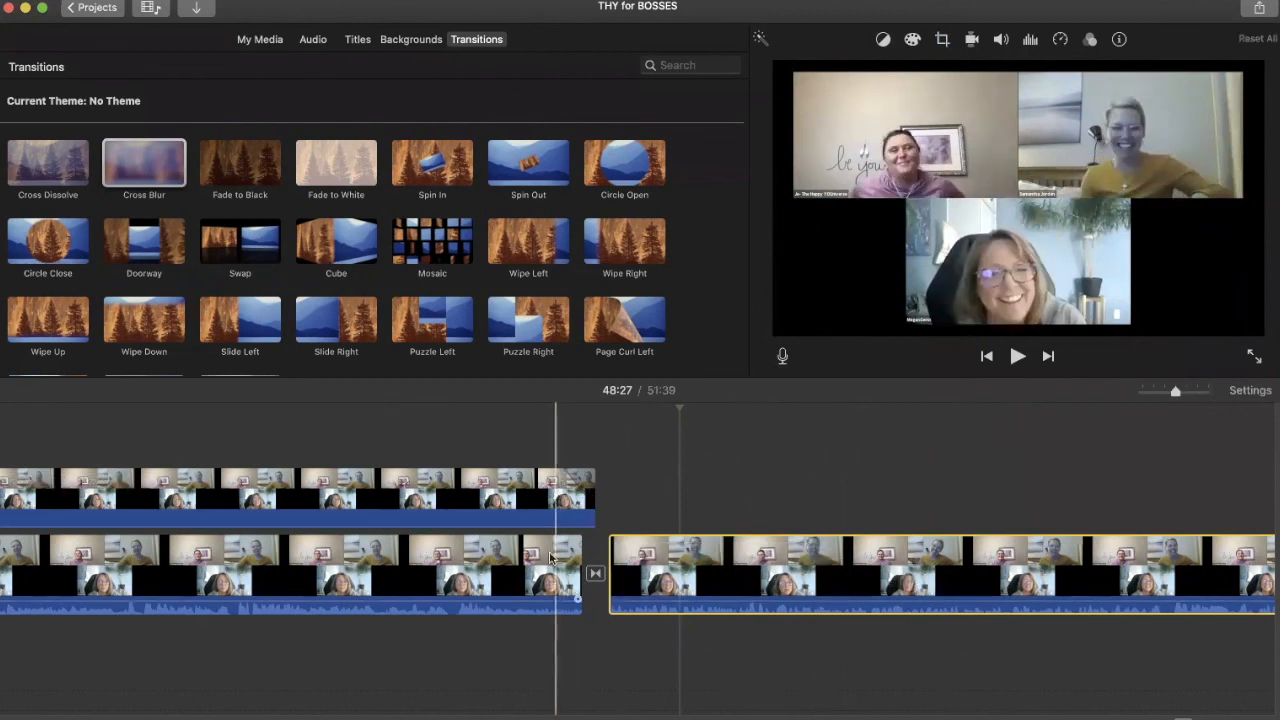
Step: Try Crop to Fill on the clip after the transition, framing only the upper-right participant, and return it to Fit
{"action": "left_click", "coordinate": [746, 566]}
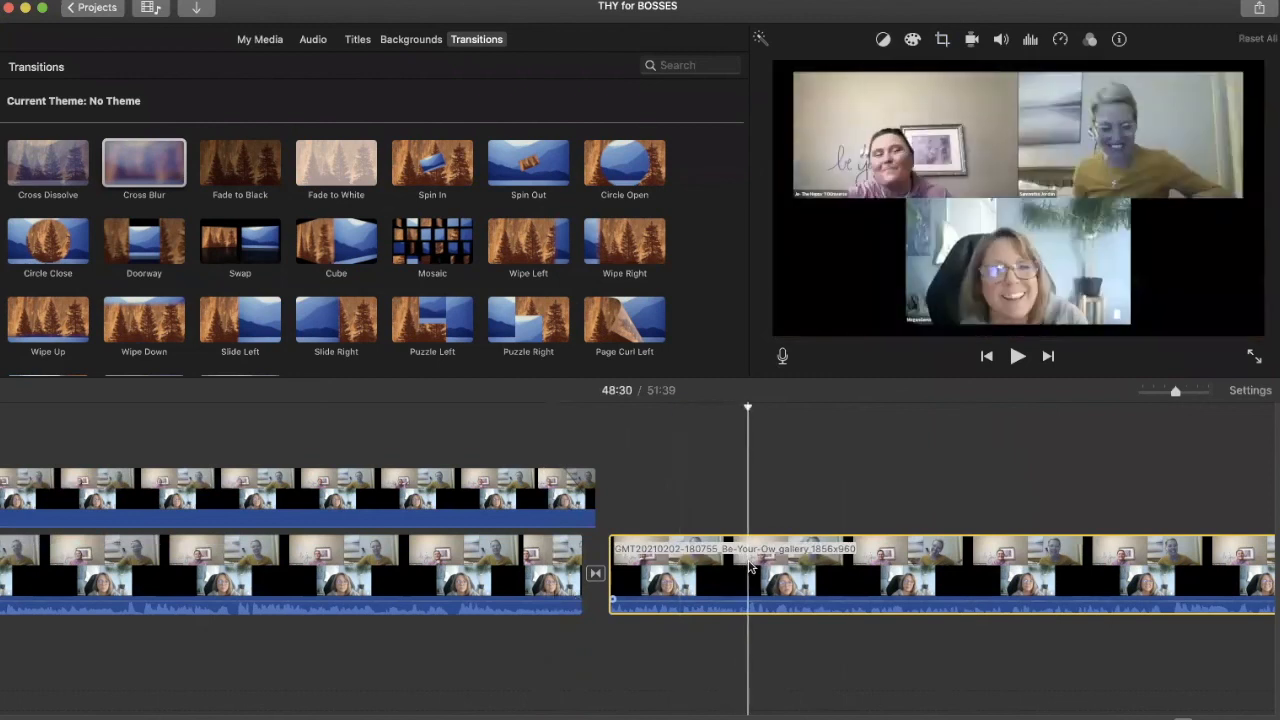
{"action": "left_click", "coordinate": [942, 42]}
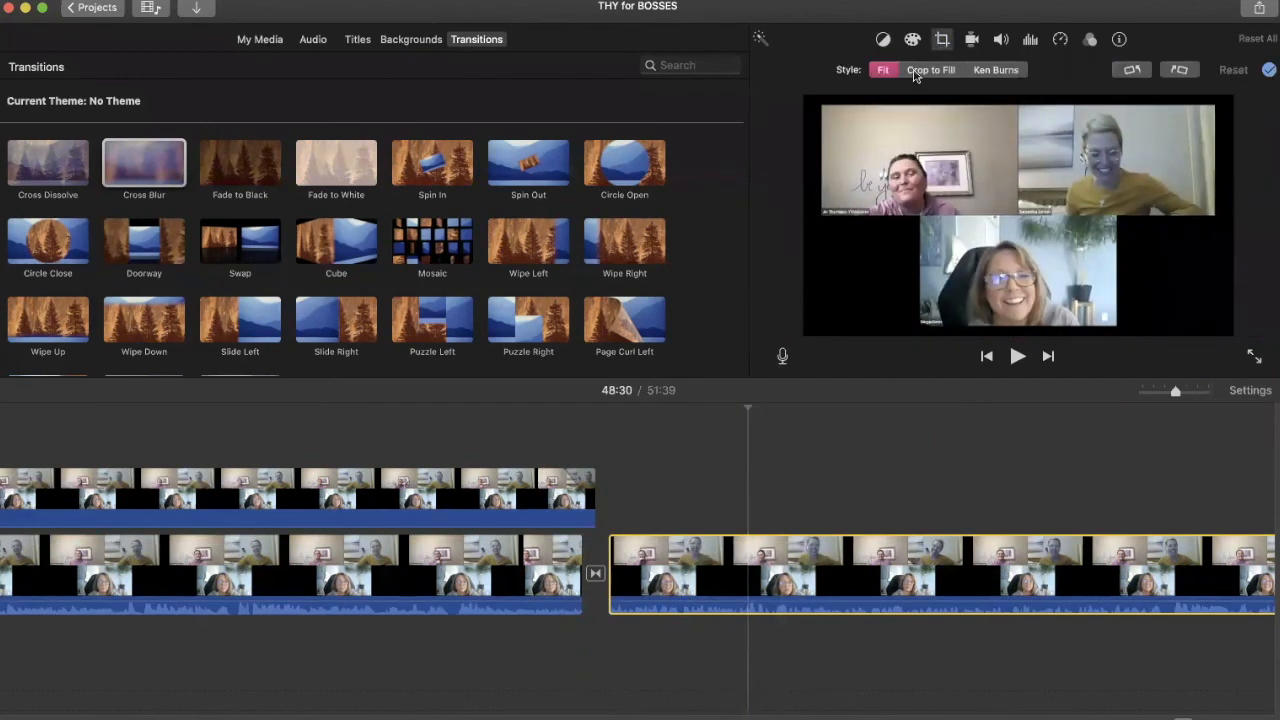
{"action": "left_click", "coordinate": [910, 72]}
{"action": "left_click_drag", "start_coordinate": [828, 110], "coordinate": [1018, 188]}
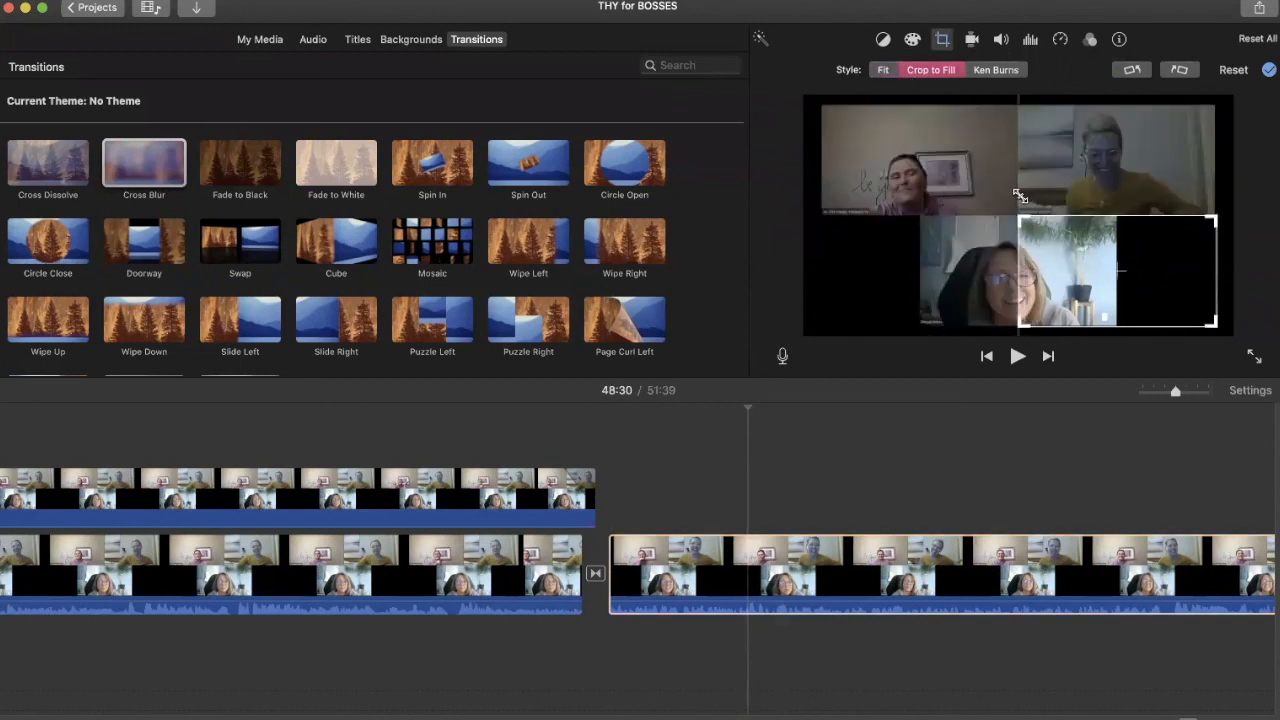
{"action": "left_click_drag", "start_coordinate": [1118, 270], "coordinate": [1118, 157]}
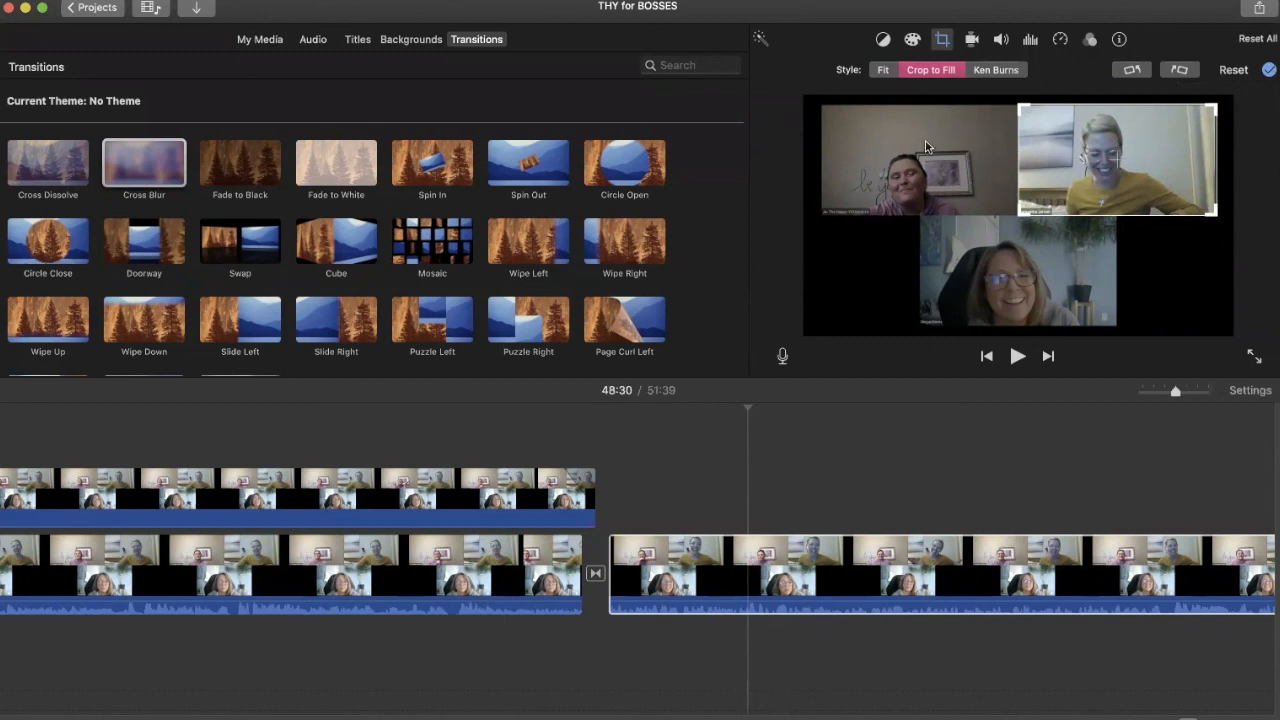
{"action": "left_click", "coordinate": [883, 70]}
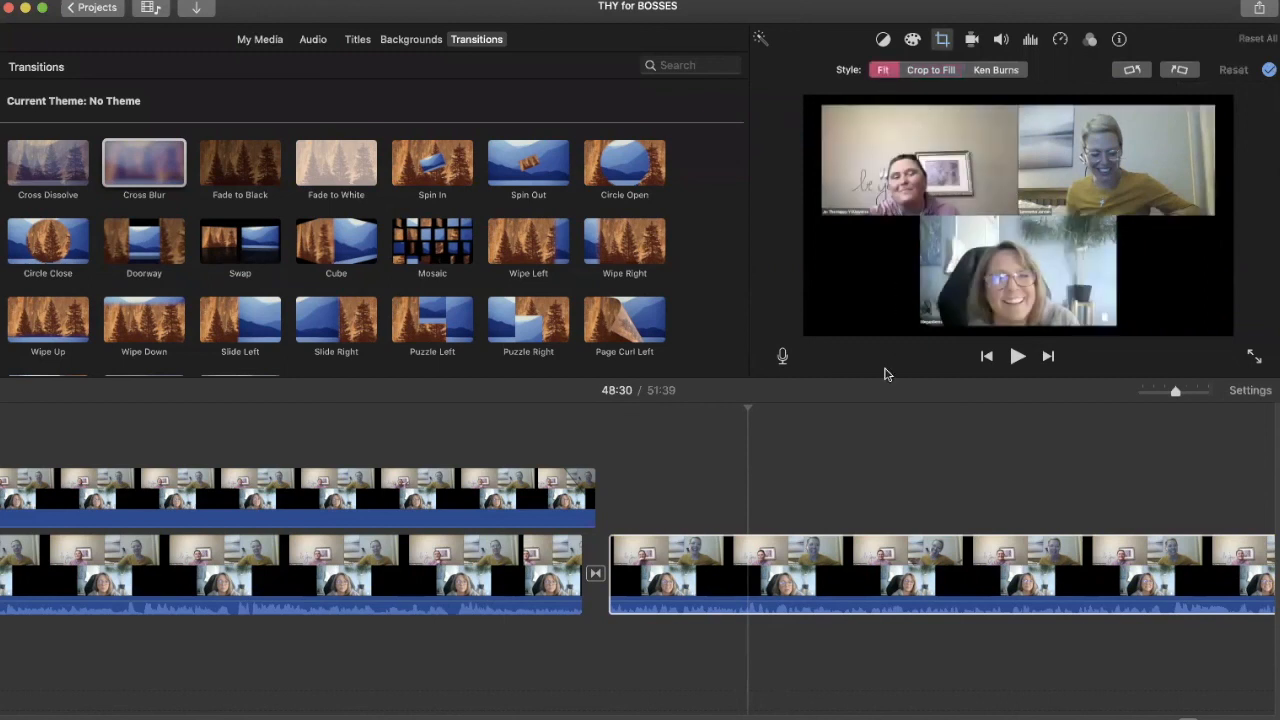
{"action": "scroll", "coordinate": [853, 511], "scroll_direction": "right", "scroll_amount": 4}
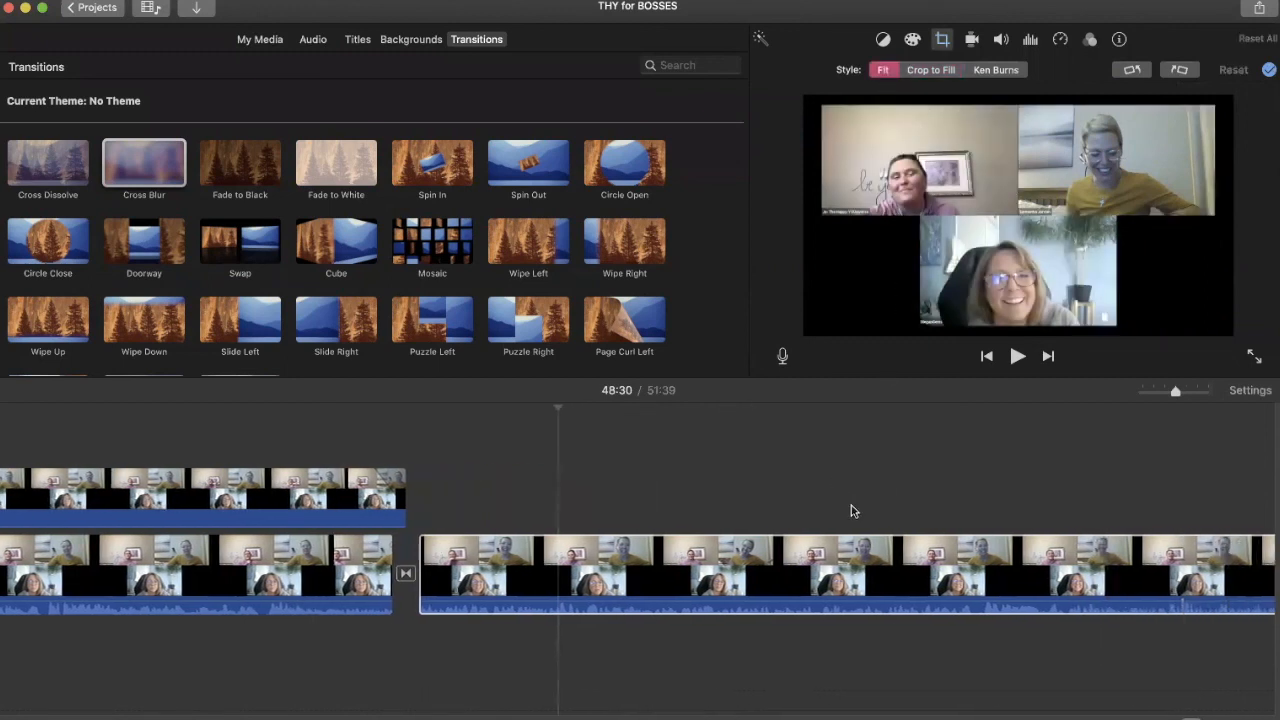
{"action": "scroll", "coordinate": [851, 511], "scroll_direction": "right", "scroll_amount": 2}
{"action": "scroll", "coordinate": [851, 511], "scroll_direction": "right", "scroll_amount": 3}
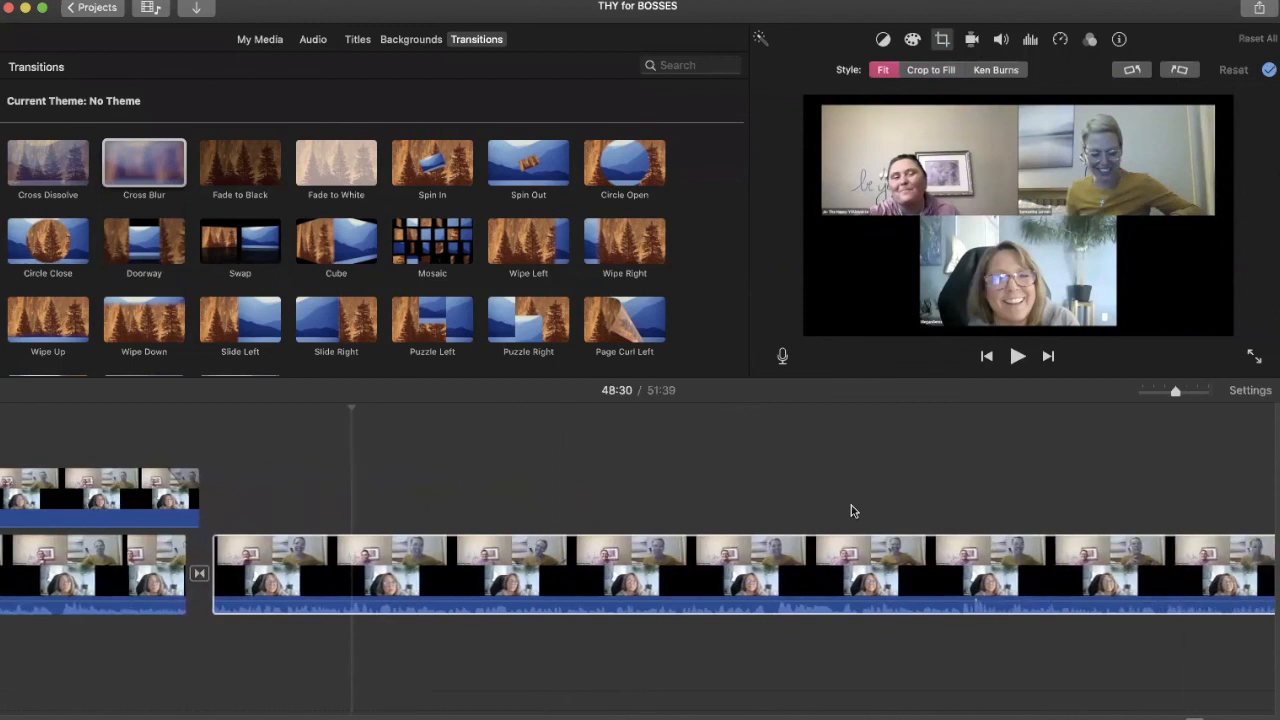